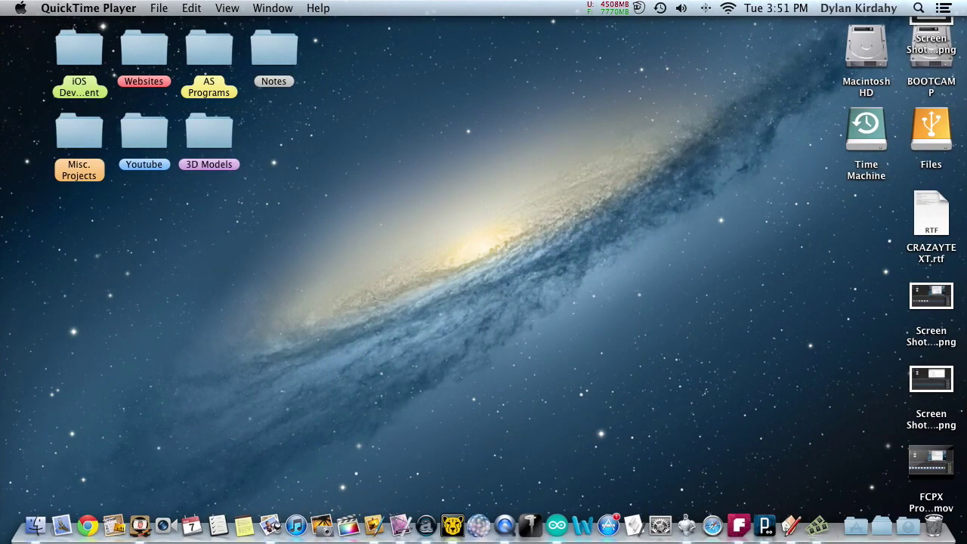
Open Launchpad and look through the Audio and Web Development app folders
key(F4)
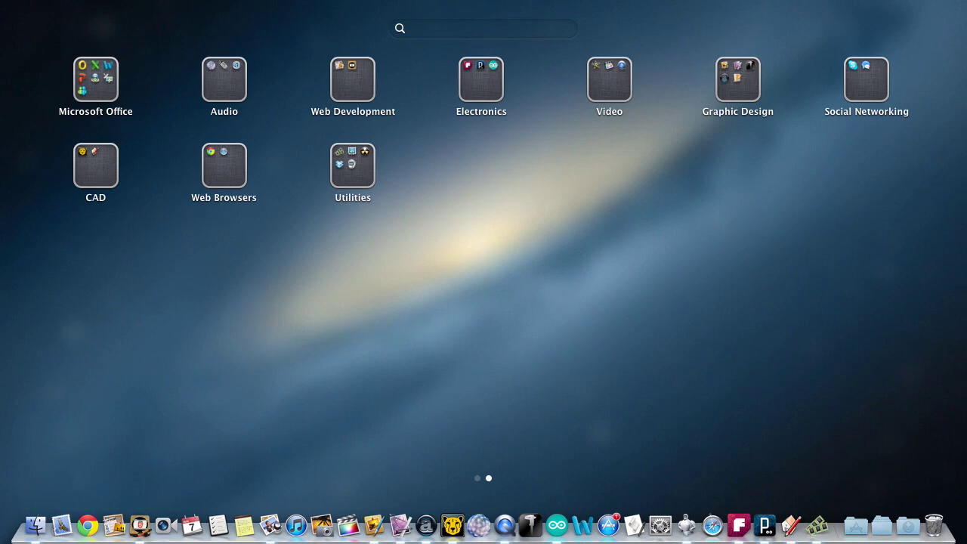
click(233, 83)
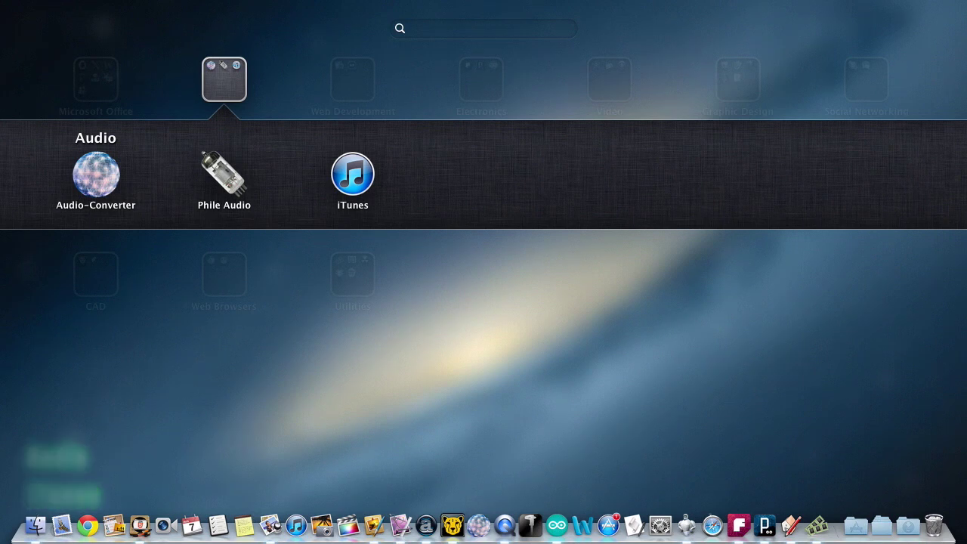
click(353, 79)
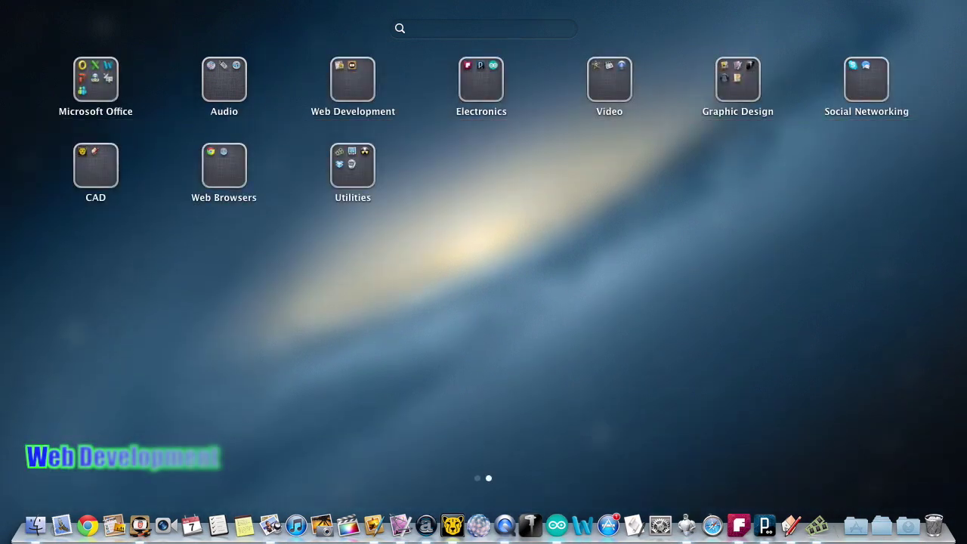
click(353, 80)
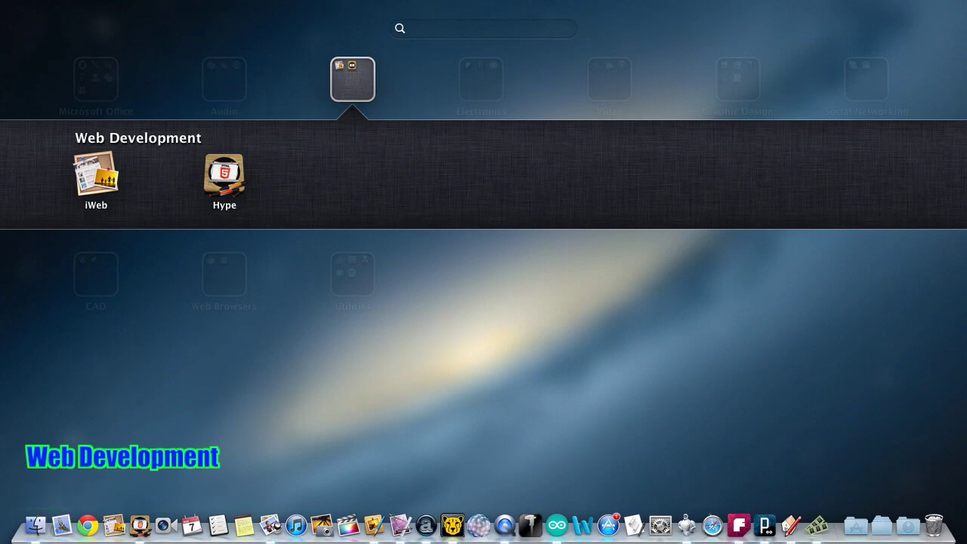
click(522, 337)
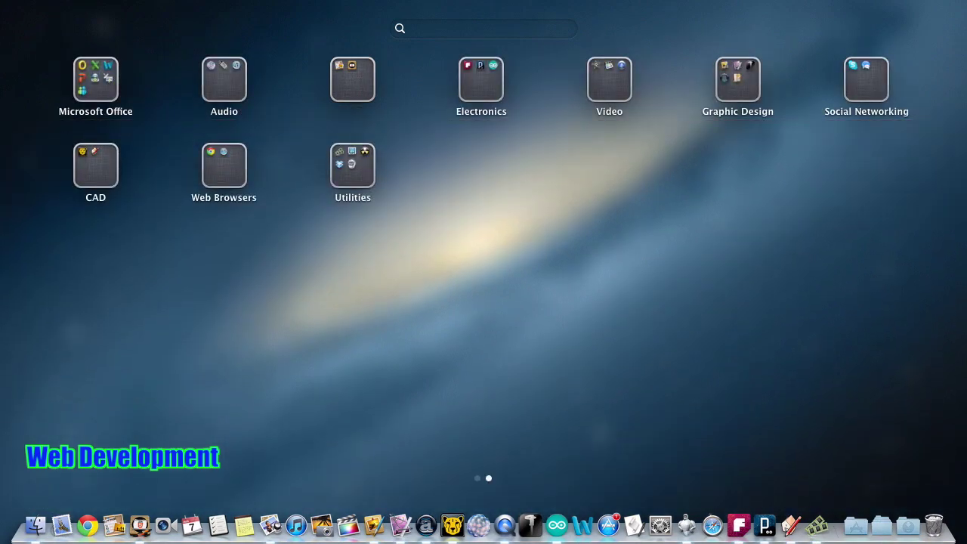
click(522, 338)
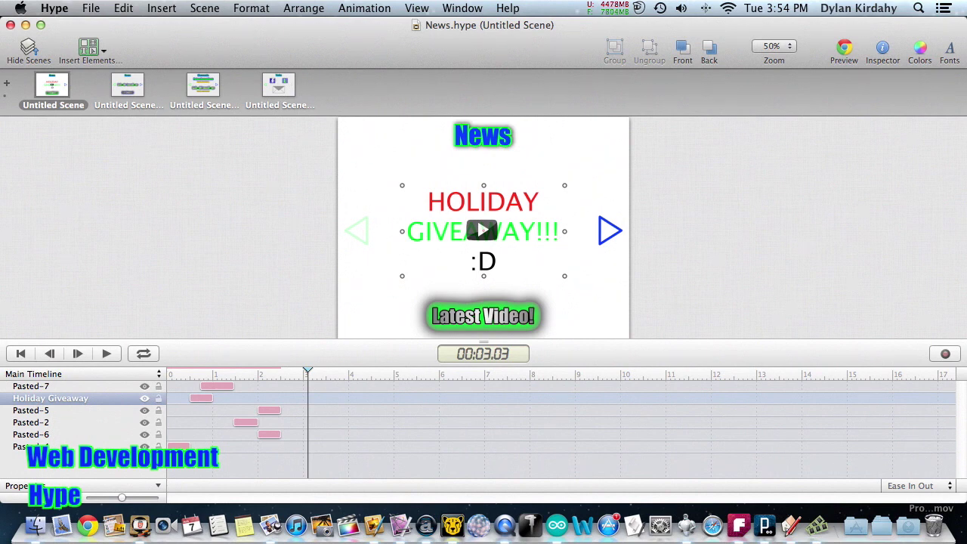
Move the playhead of the News.hype project in Hype back to the start of the Main Timeline
scroll(484, 228, up, 2)
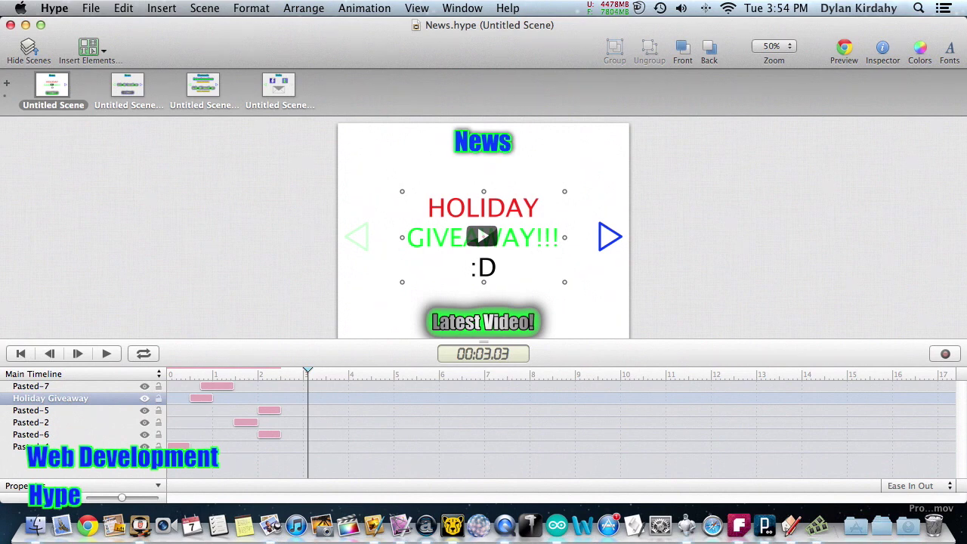
drag(308, 372, 166, 355)
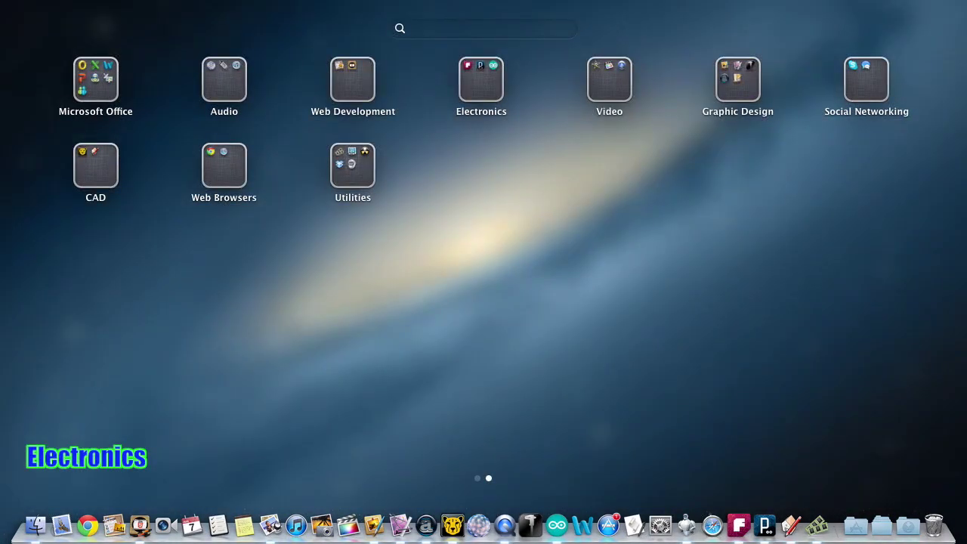
Open the Electronics app folder, and compare the schematic and breadboard views of the sketch in Fritzing
click(482, 86)
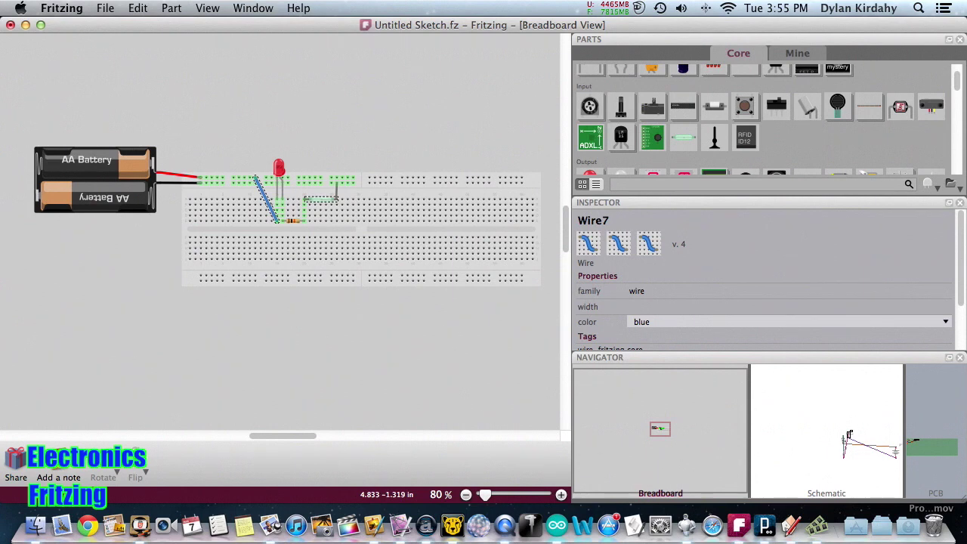
click(824, 441)
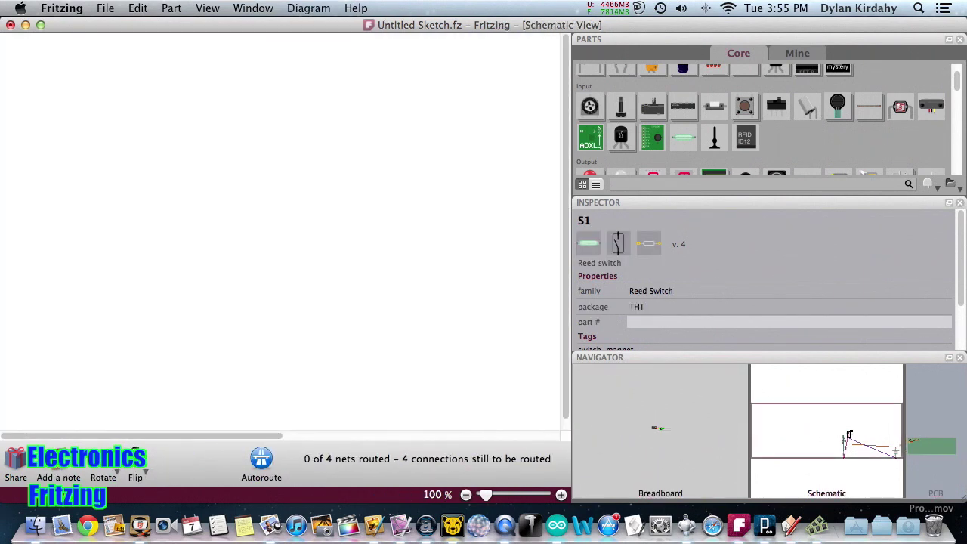
click(665, 442)
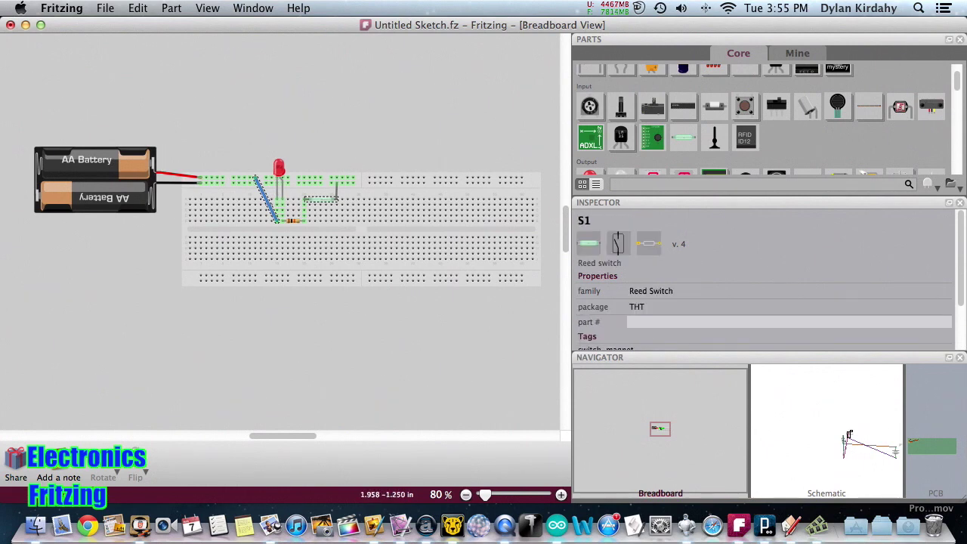
click(824, 442)
key(ctrl+2)
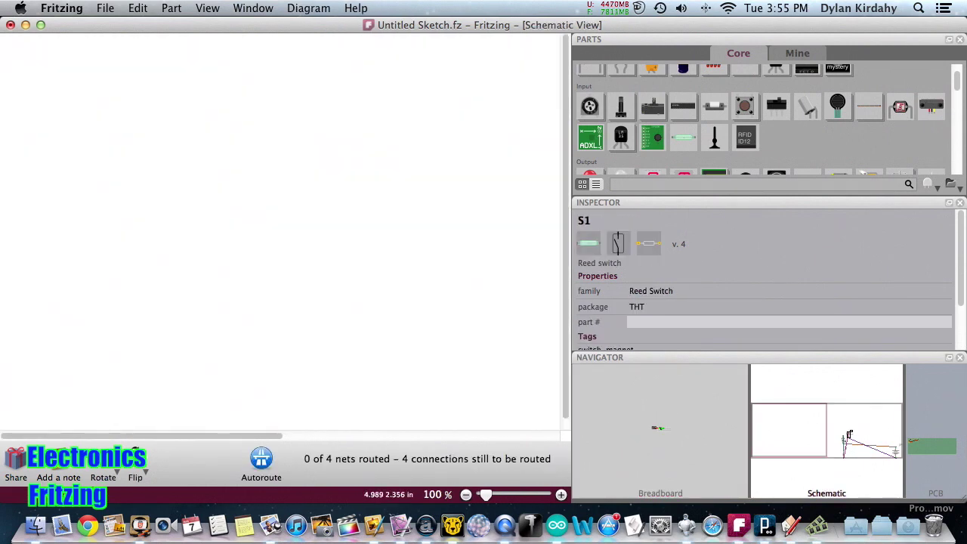
Show the sketch's PCB view and reposition parts on the green board
click(944, 443)
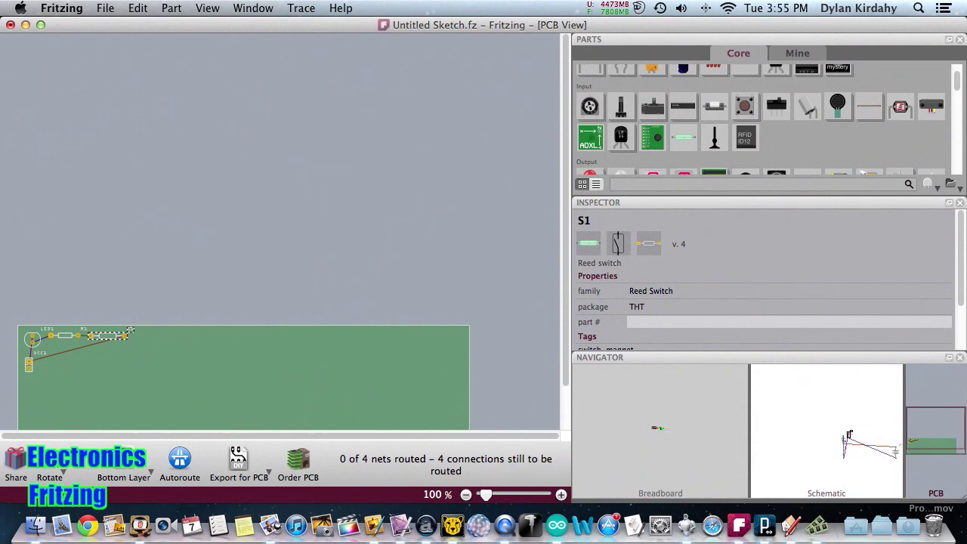
drag(130, 282, 194, 255)
drag(103, 185, 117, 292)
Return to the breadboard view and add a wire from the breadboard's upper hole grid to the power rail beside the LED
click(660, 432)
click(265, 246)
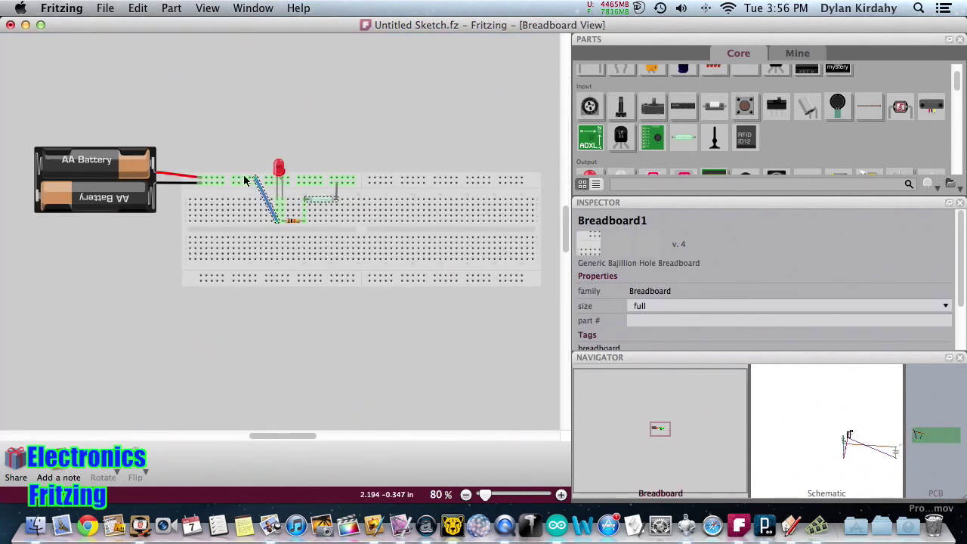
drag(358, 210, 285, 183)
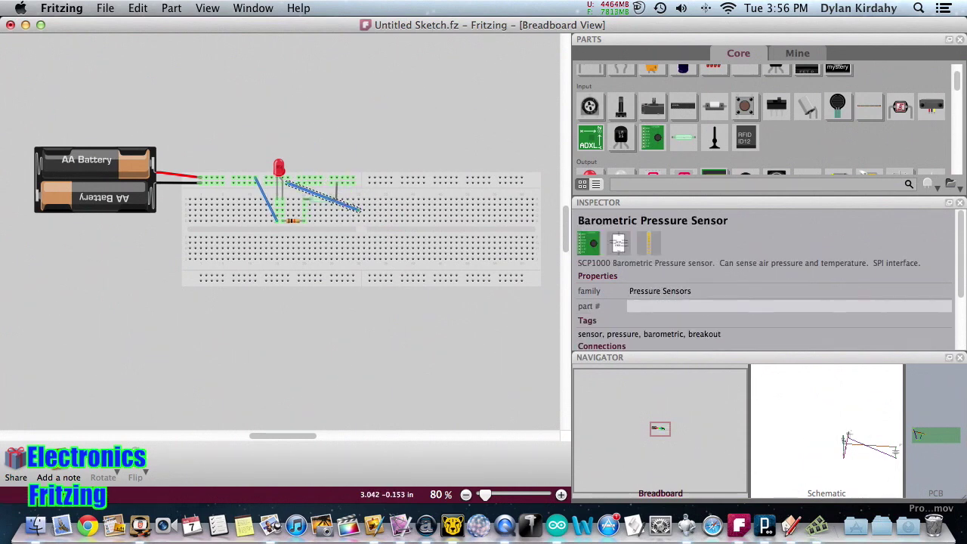
Add a barometric pressure sensor, a ceramic capacitor and a rectifier diode in the empty area above the breadboard
drag(652, 137, 437, 125)
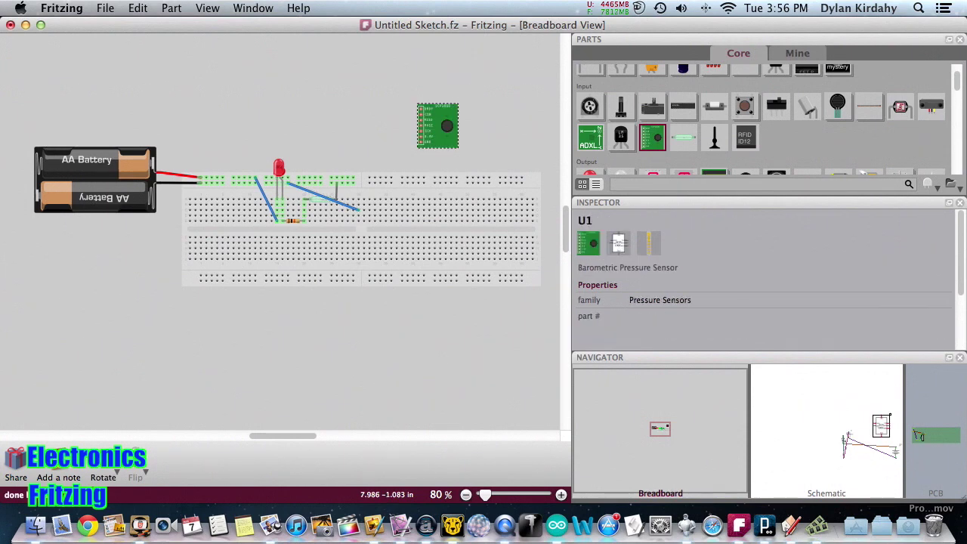
scroll(766, 119, up, 2)
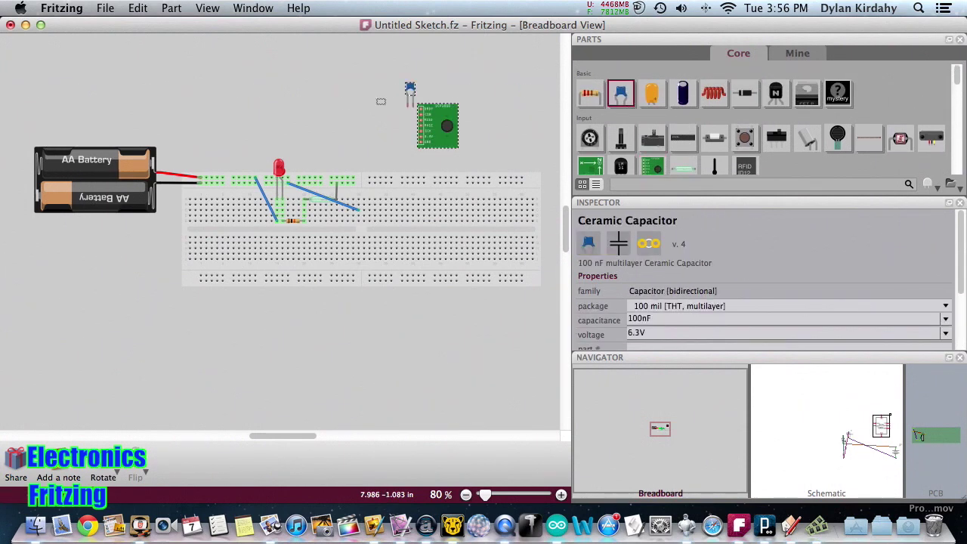
drag(381, 101, 192, 93)
drag(744, 92, 298, 113)
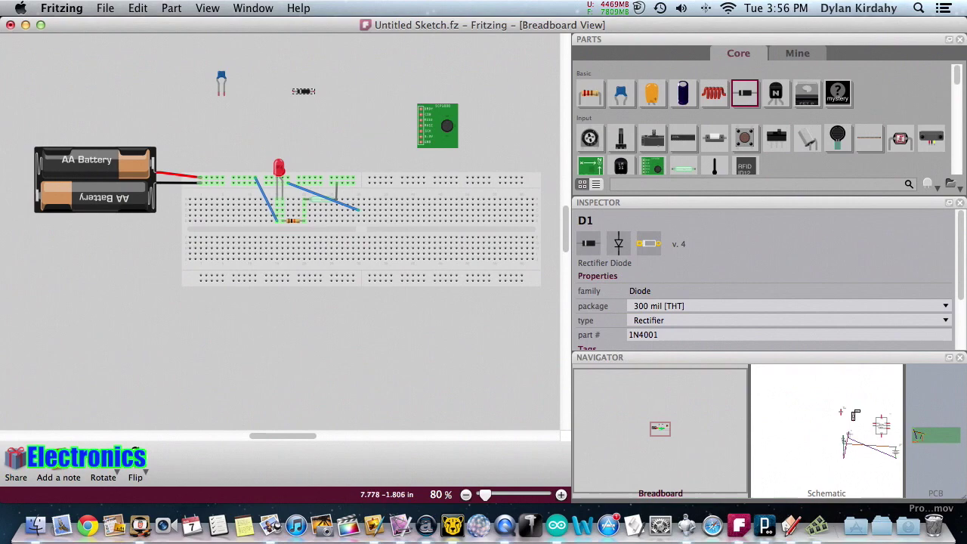
Switch to the Processing and Arduino sketch windows and alternate between them to compare their interfaces
key(ctrl+Right)
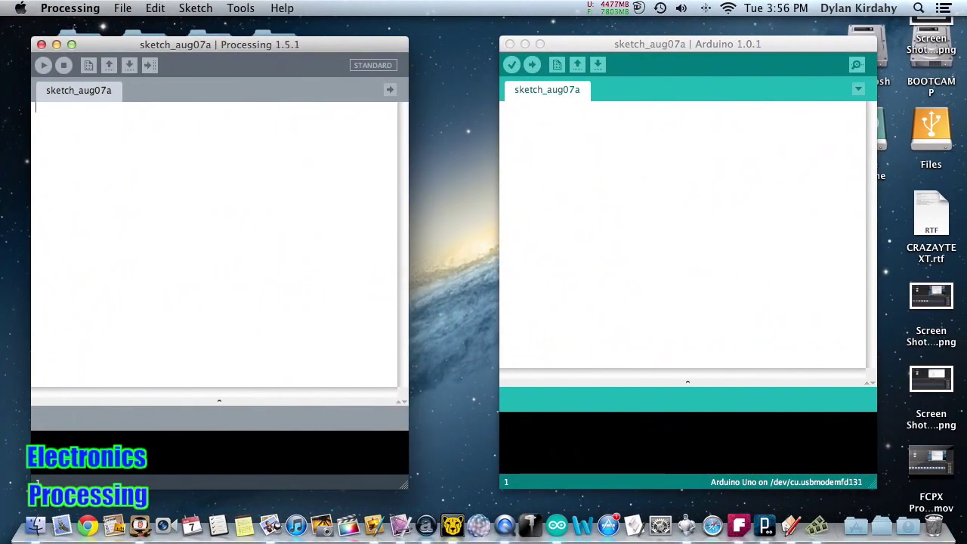
click(147, 127)
click(642, 204)
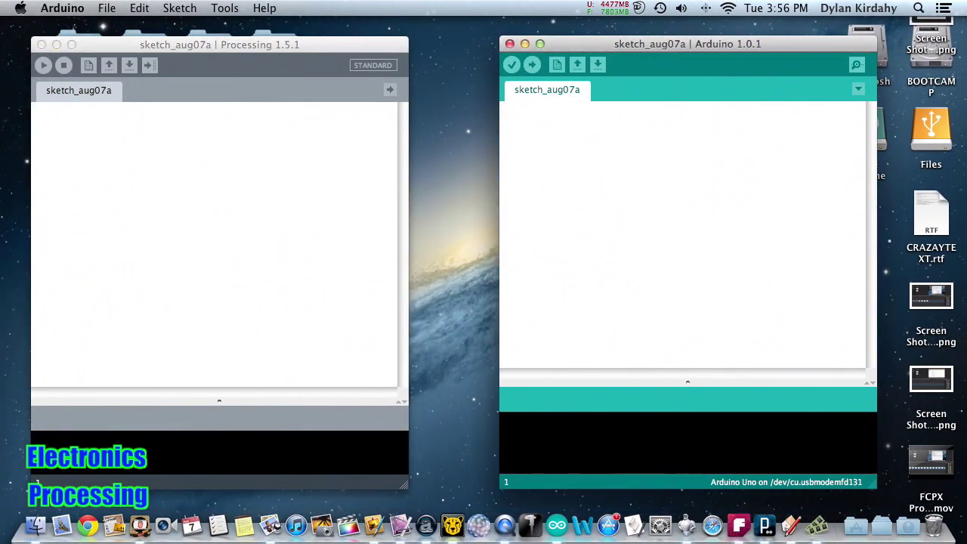
click(302, 151)
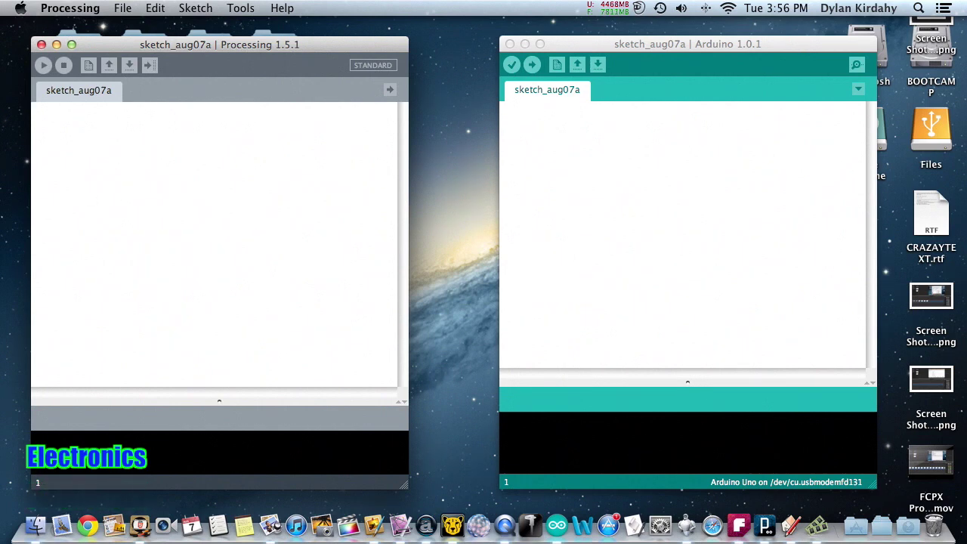
key(super+Tab)
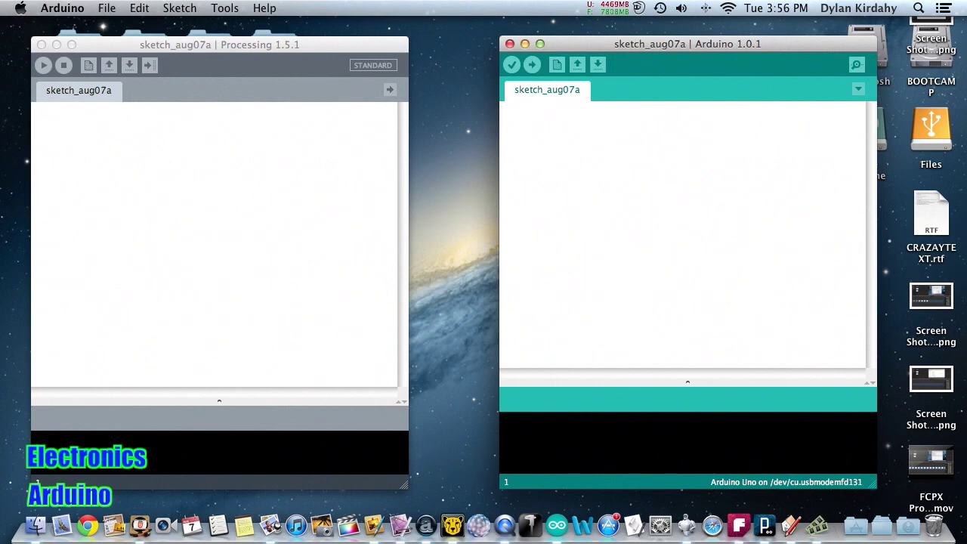
key(super+Tab)
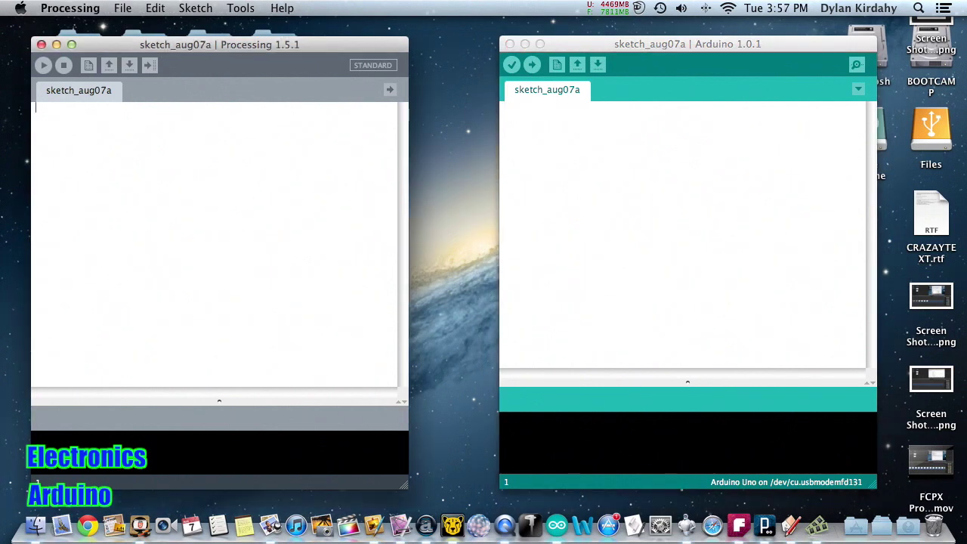
key(super+Tab)
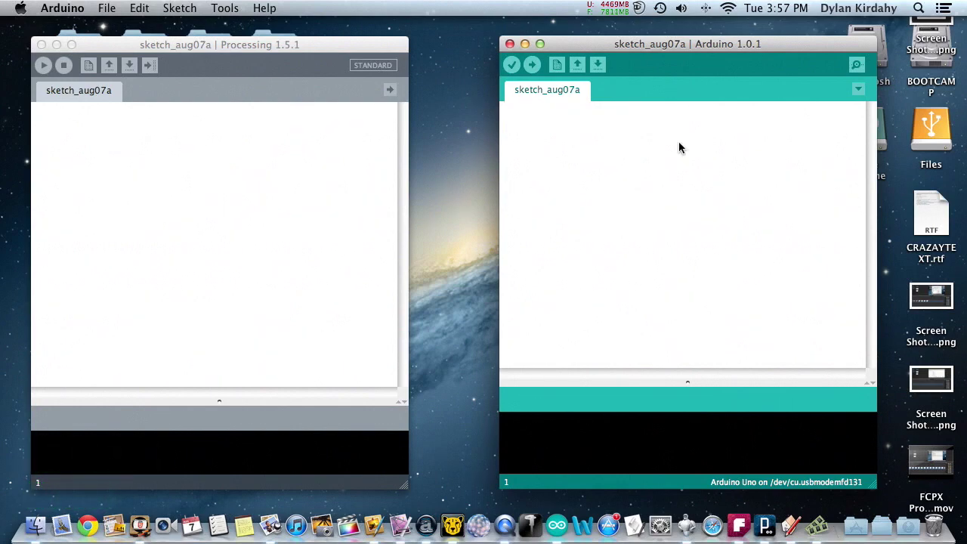
Open Launchpad, view the apps in the Video folder, and close the folder
key(F4)
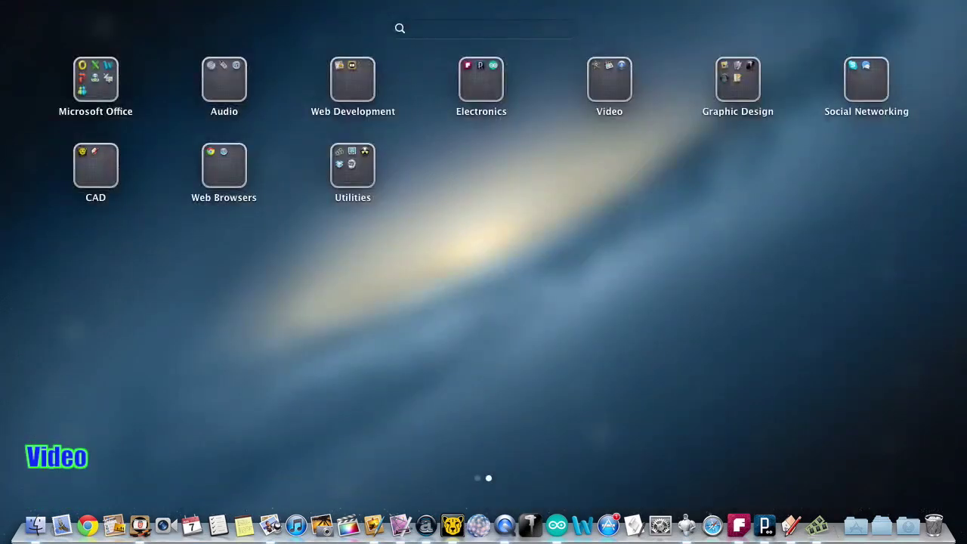
click(610, 79)
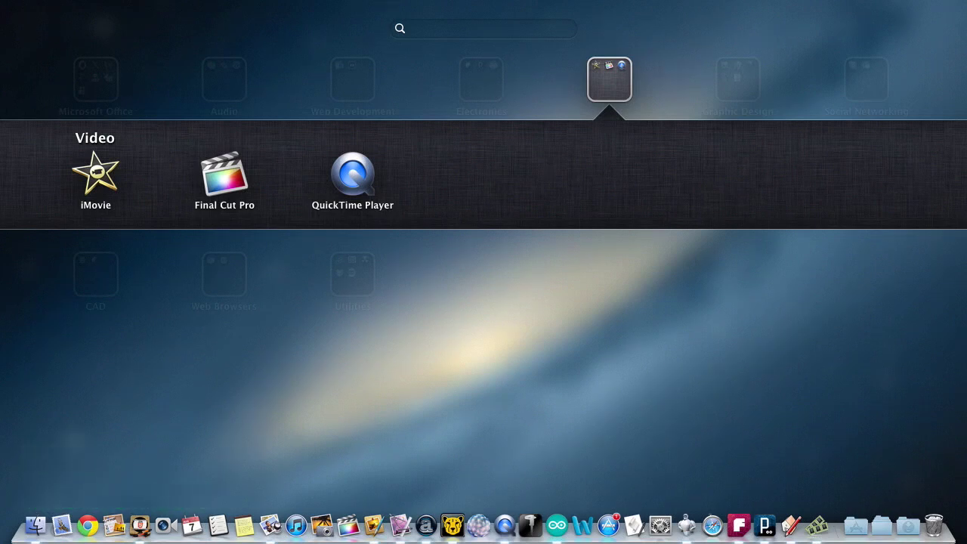
key(Escape)
Launch Pixelruler from the Graphic Design folder and measure the width of the Processing window with the caliper
click(738, 79)
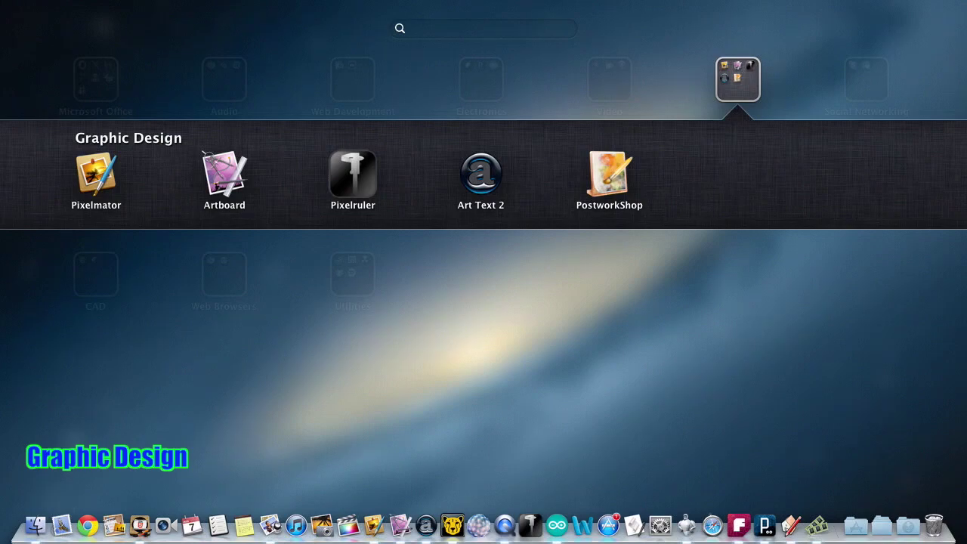
click(353, 173)
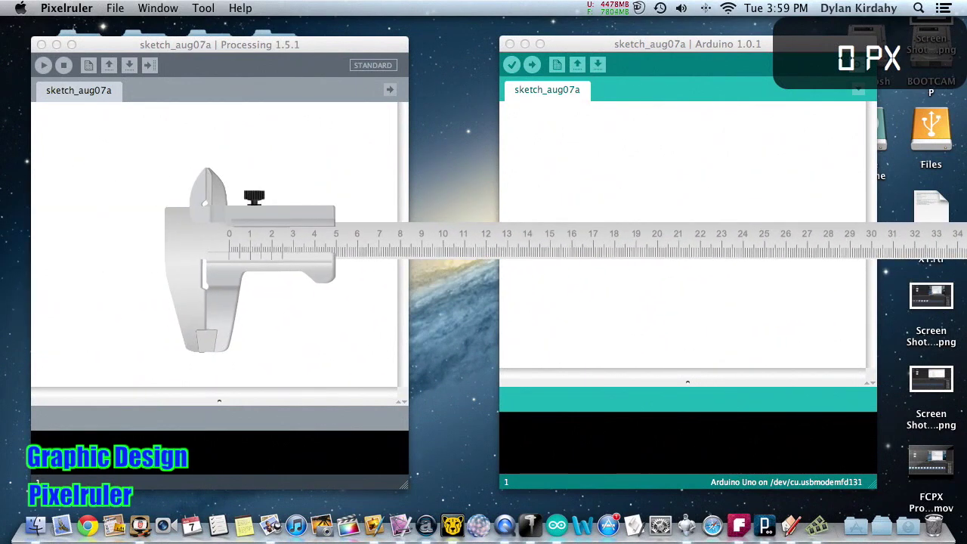
drag(453, 225, 412, 214)
drag(141, 216, 414, 216)
drag(140, 217, 98, 202)
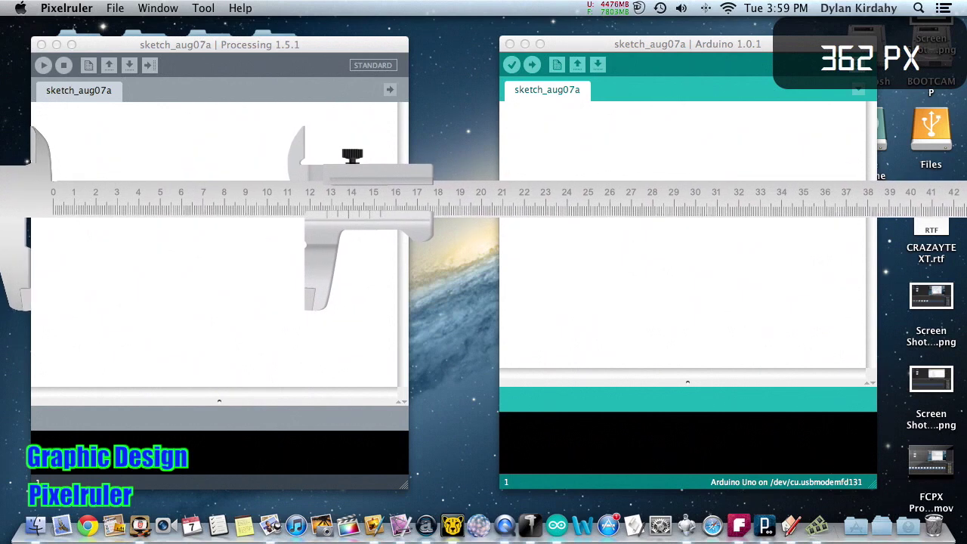
drag(368, 218, 472, 217)
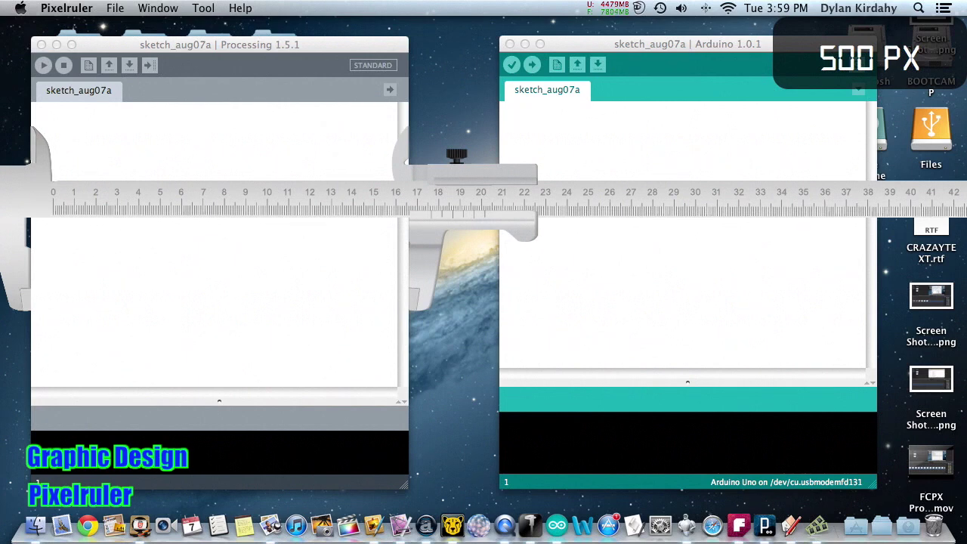
Turn the caliper vertical, measure a vertical span between the two sketch windows, and quit Pixelruler
key(super+r)
drag(488, 173, 419, 543)
drag(429, 281, 369, 189)
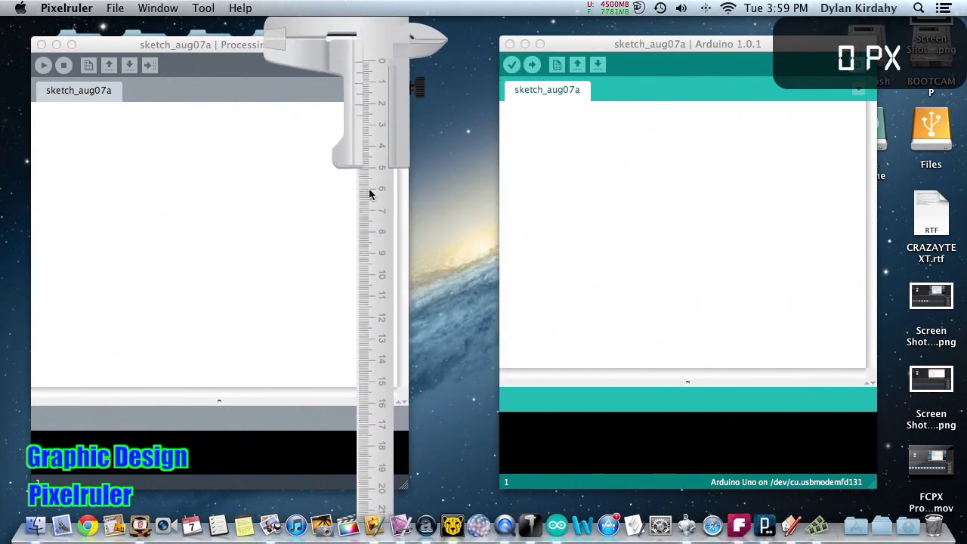
drag(369, 155, 370, 486)
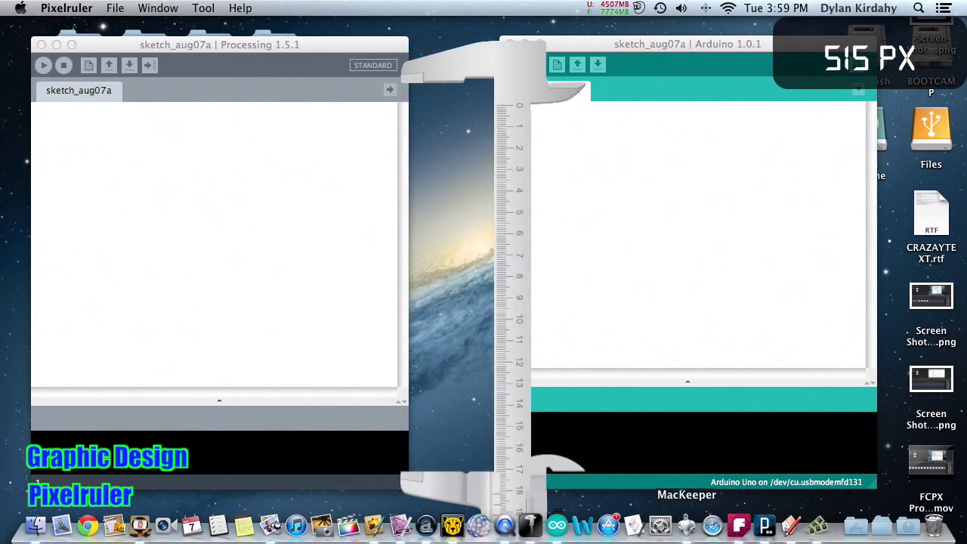
right_click(530, 523)
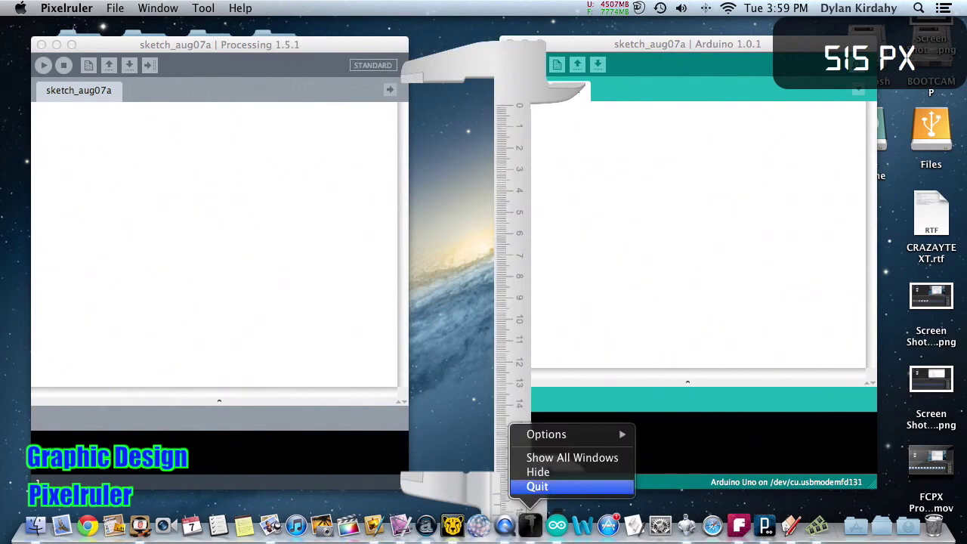
click(537, 486)
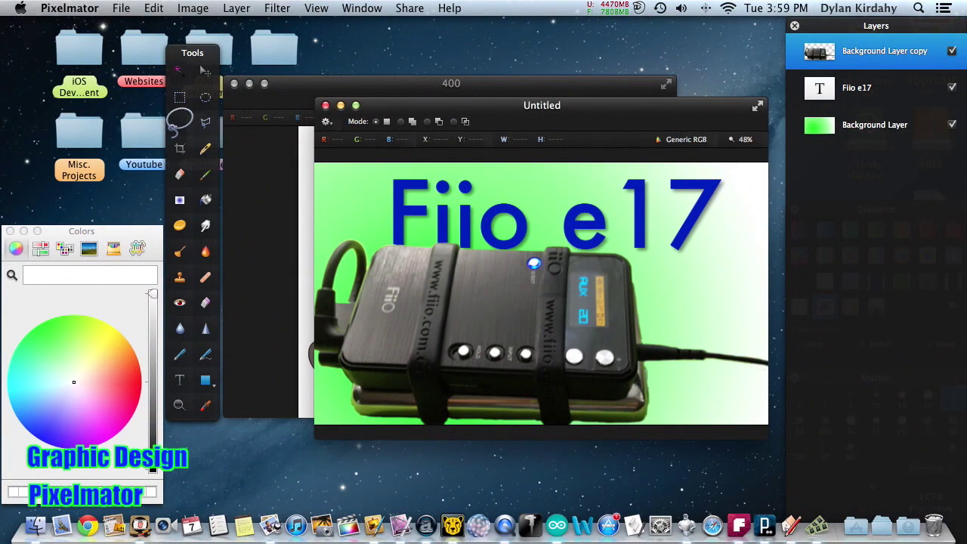
Move the Untitled Fiio e17 image window in Pixelmator slightly closer to the Tools palette
drag(509, 105, 490, 105)
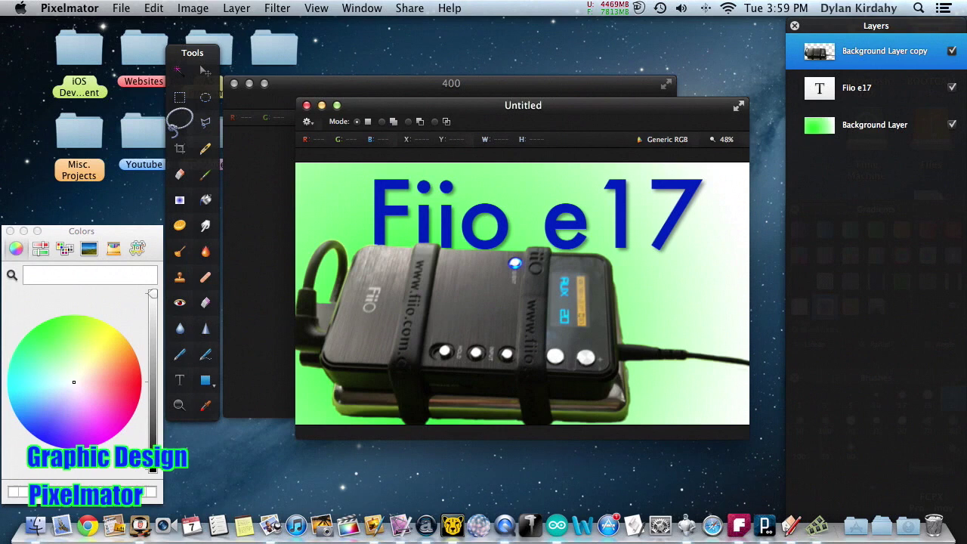
Reposition the Fiio e17 image window, bring the 400 beaver image forward to view it, and return to the Fiio e17 image
drag(515, 105, 492, 123)
click(487, 85)
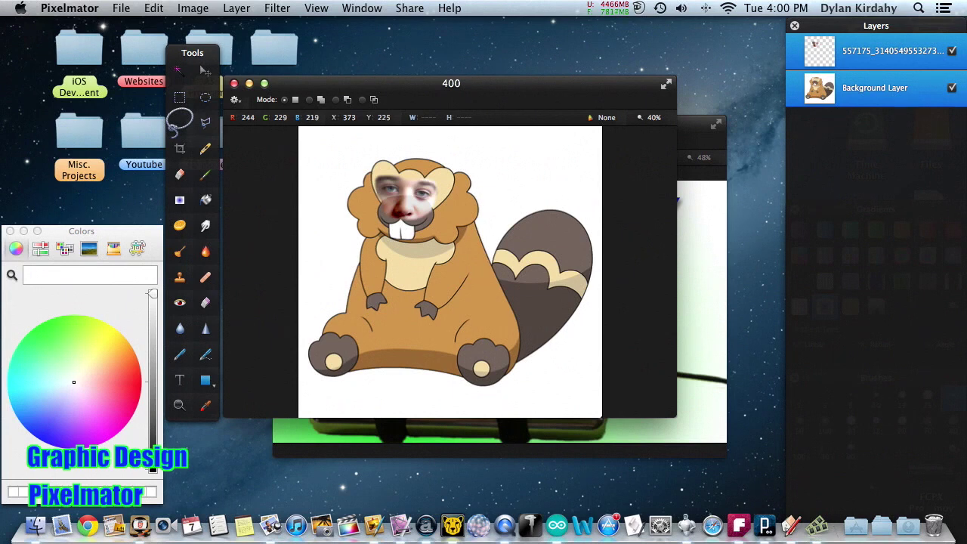
key(super+grave)
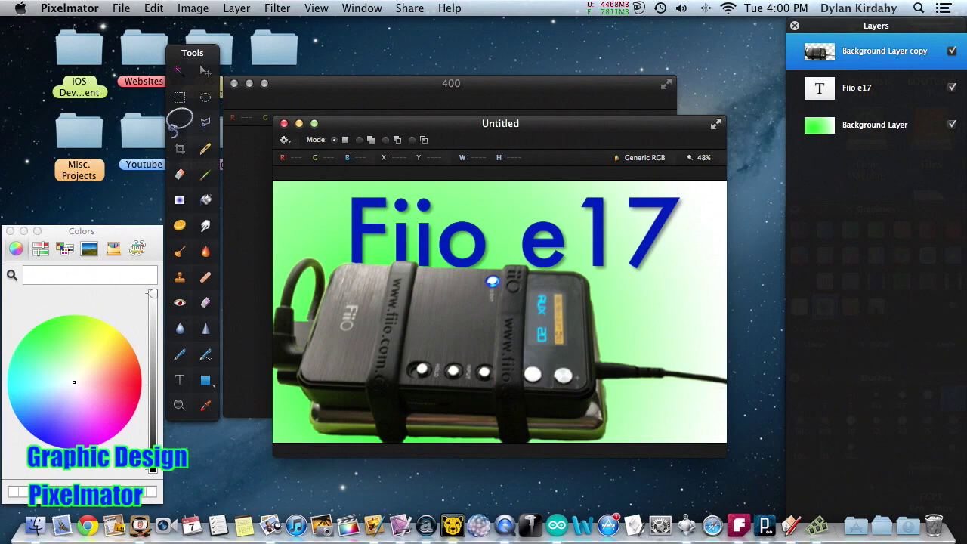
Switch to Artboard, move the brown artwork and the six-pointed star lower on the canvas, and widen the star's inner radius to 73%
key(ctrl+Right)
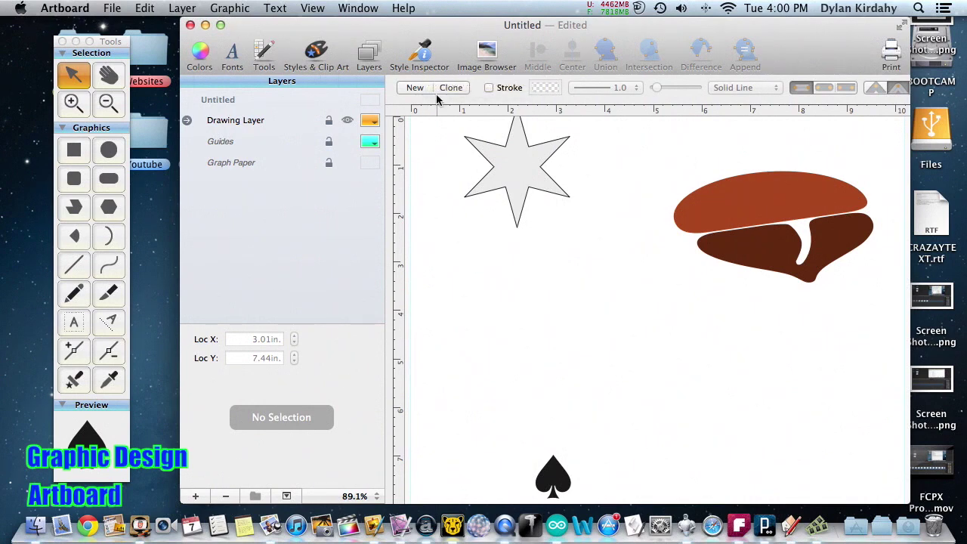
drag(848, 227, 783, 262)
drag(555, 151, 541, 249)
drag(552, 304, 451, 276)
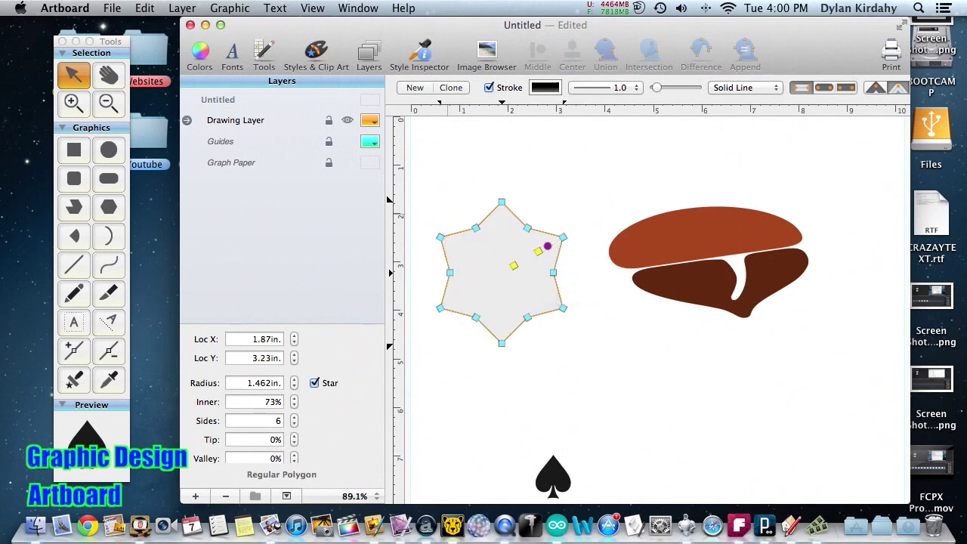
Place default text boxes on the canvas below the brown artwork
click(73, 322)
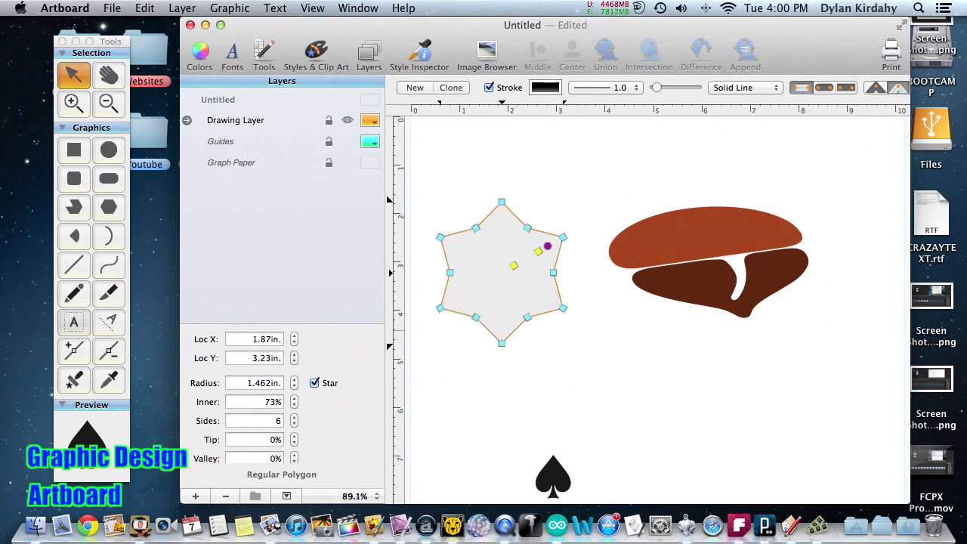
drag(500, 361, 806, 428)
double_click(724, 371)
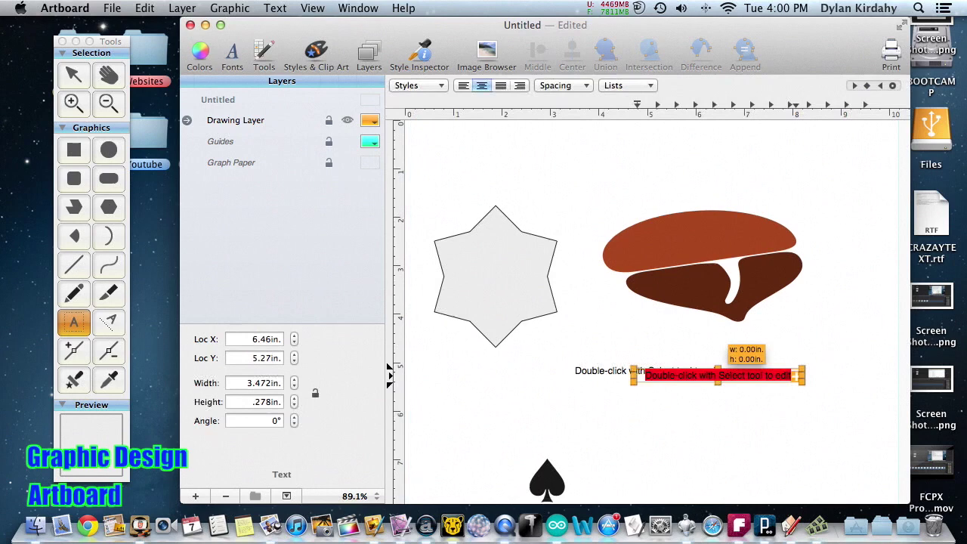
Select the placeholder text below the brown artwork, show the font settings, and move the Fonts window clear of it
click(701, 370)
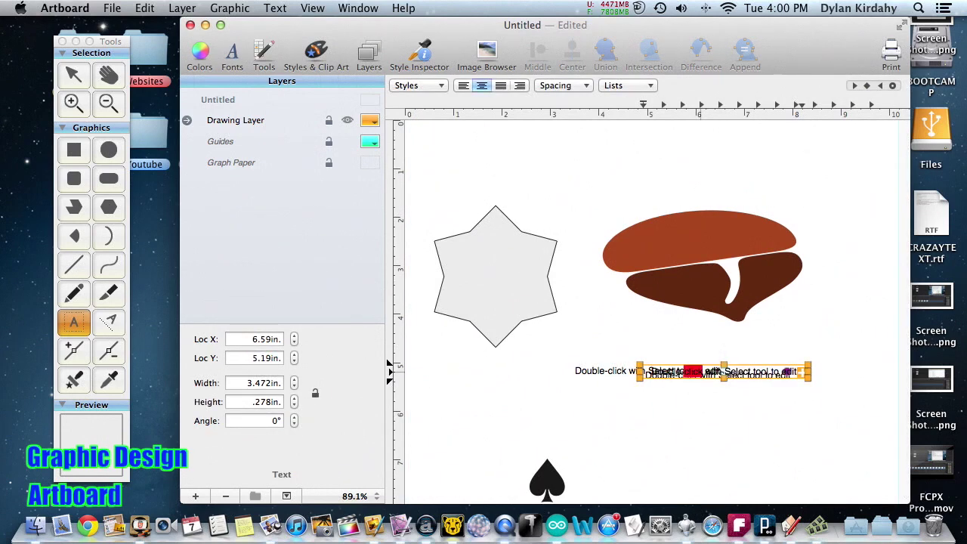
key(super+t)
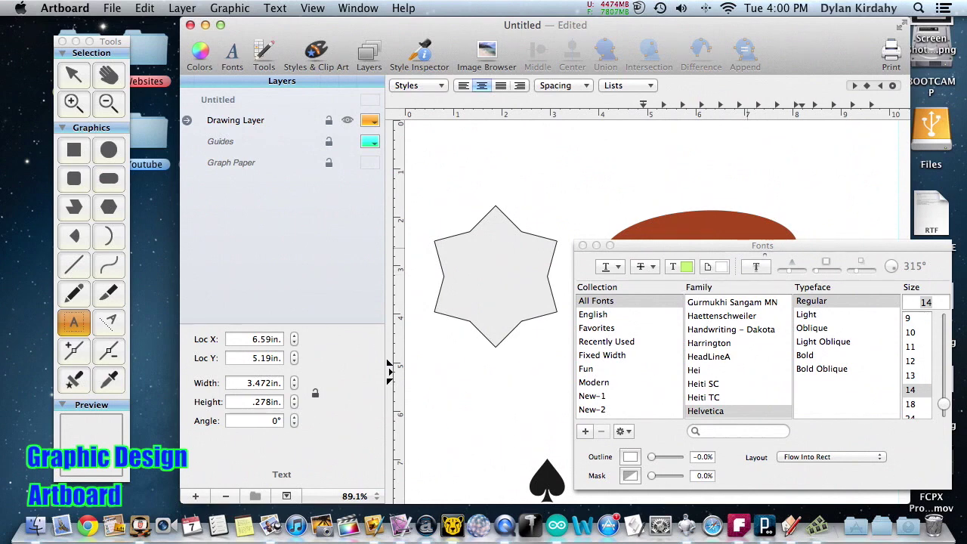
drag(746, 246, 387, 151)
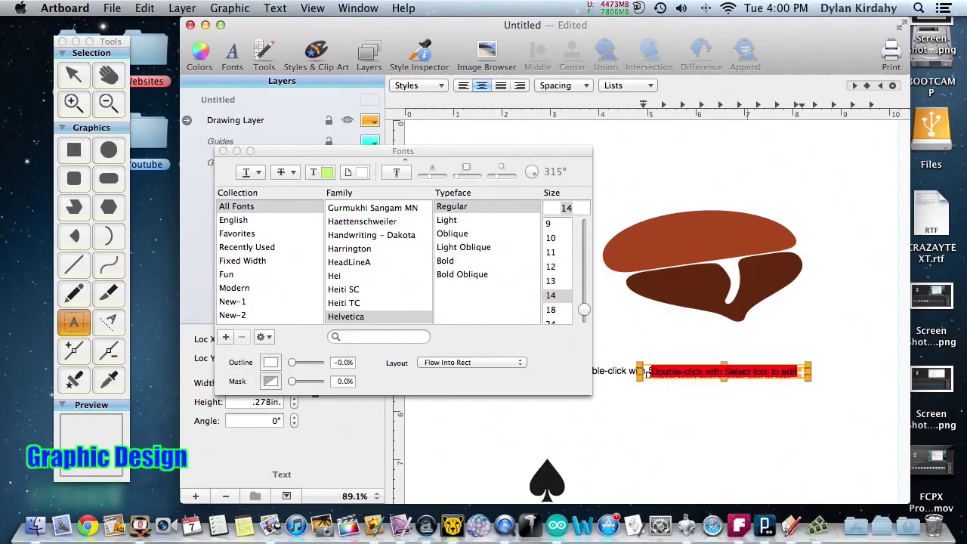
Switch to Art Text 2 and try several Metal materials on the Hello! text, including Metal_4, Pure Gold and Bronze_3_03, ending with Bronze_3_01
key(ctrl+Right)
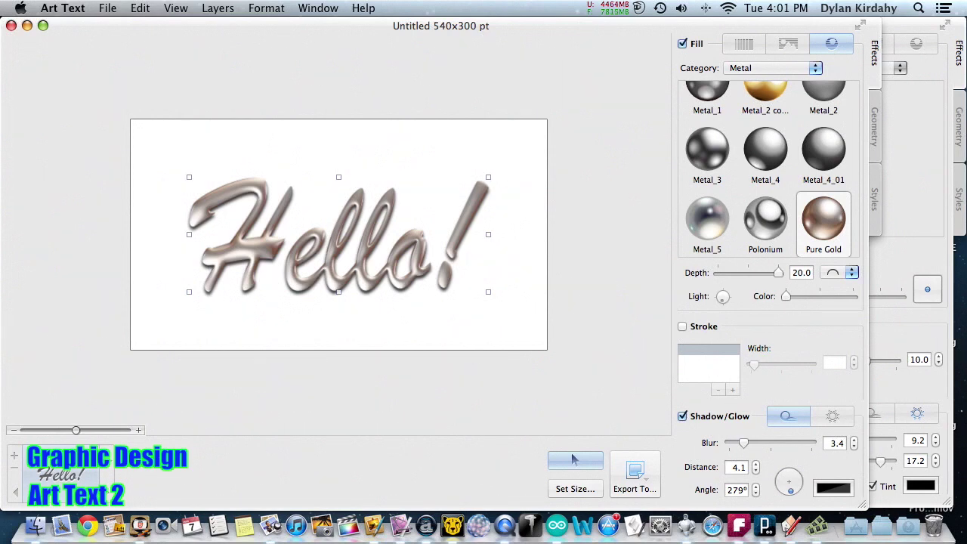
click(765, 150)
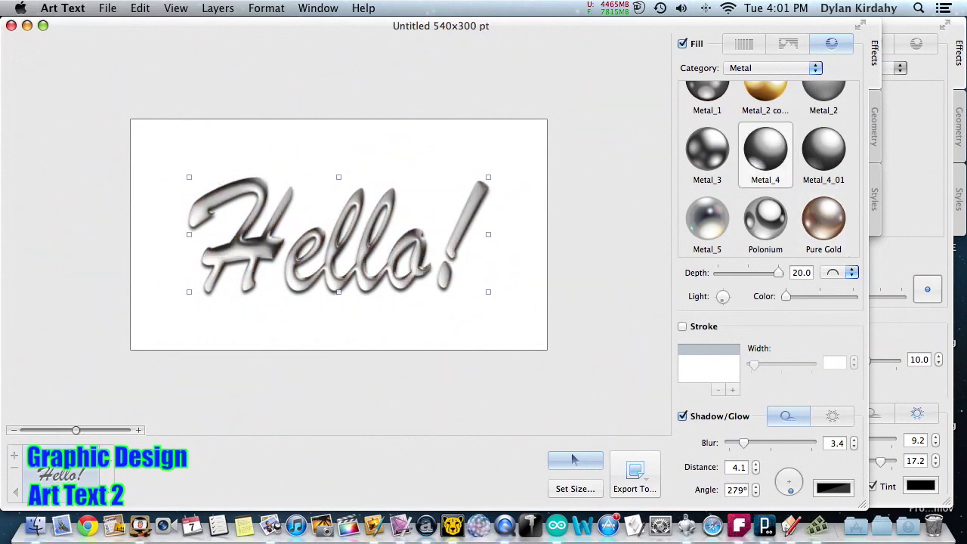
click(834, 221)
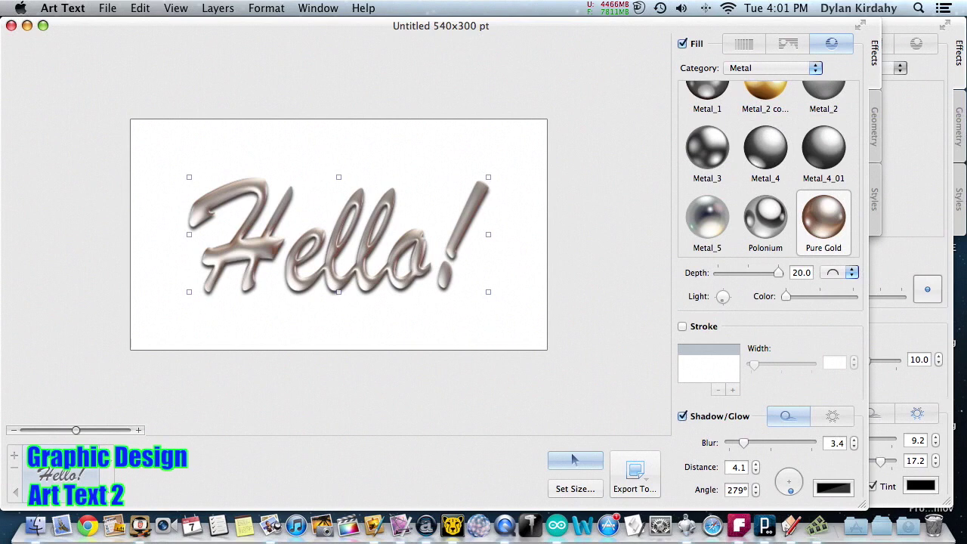
scroll(769, 168, up, 5)
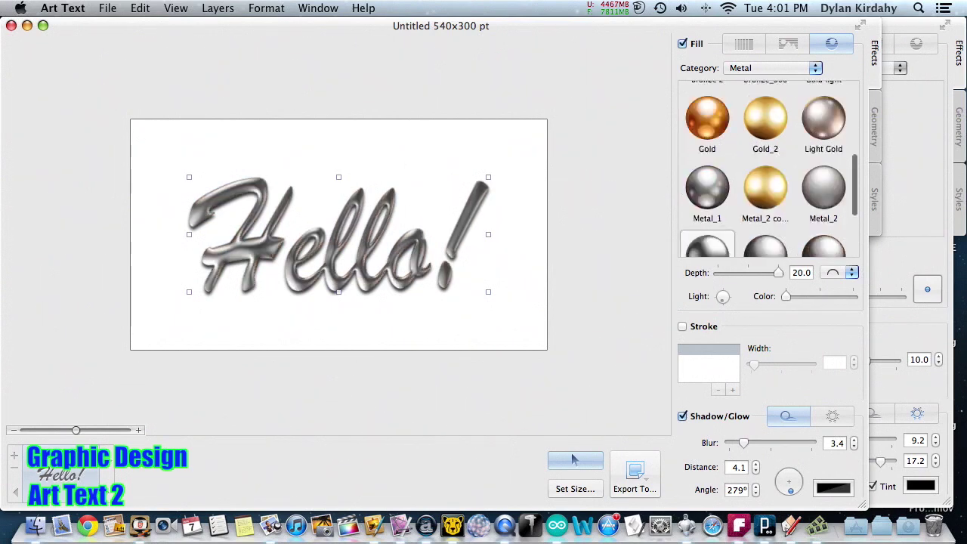
scroll(769, 167, up, 2)
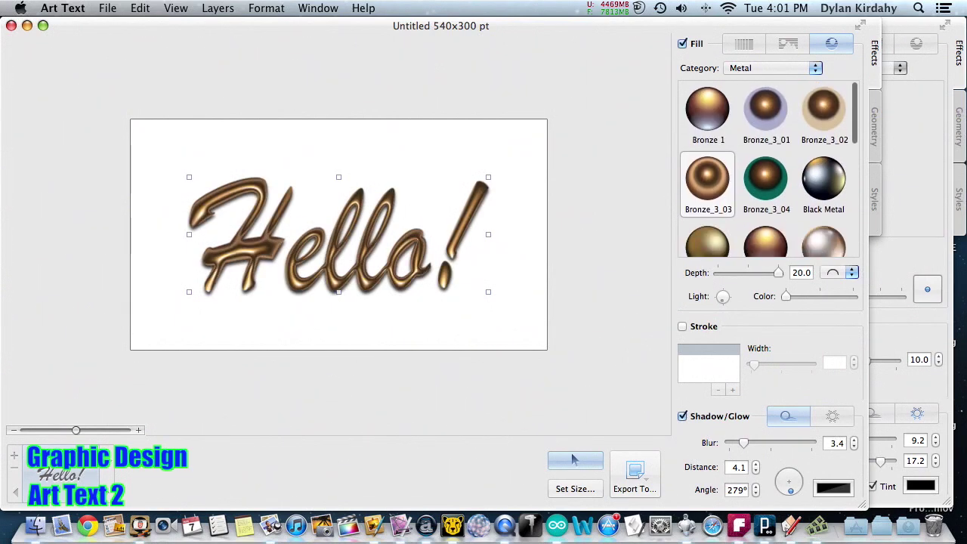
key(Right)
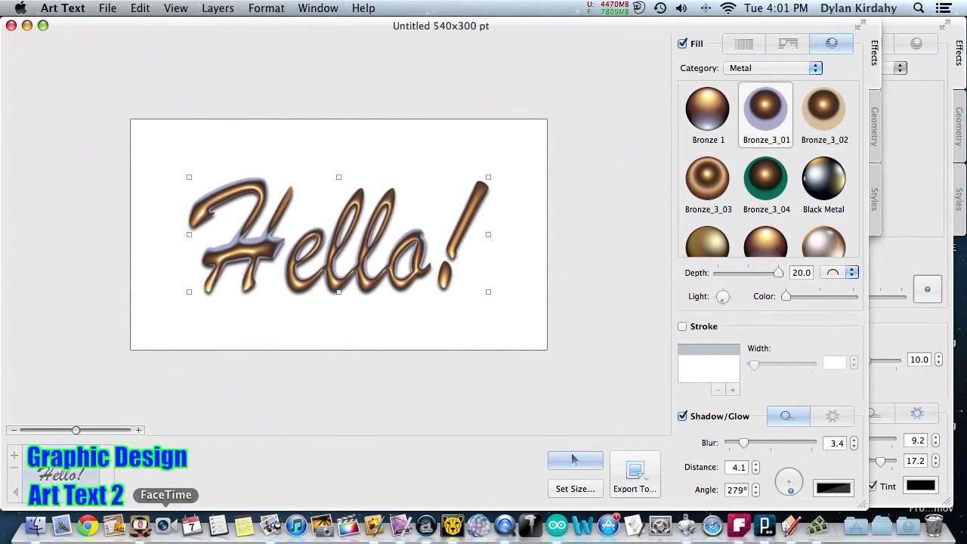
Open the Hello! layer's text content and change its font to Futura from the Modern collection
click(574, 459)
click(114, 435)
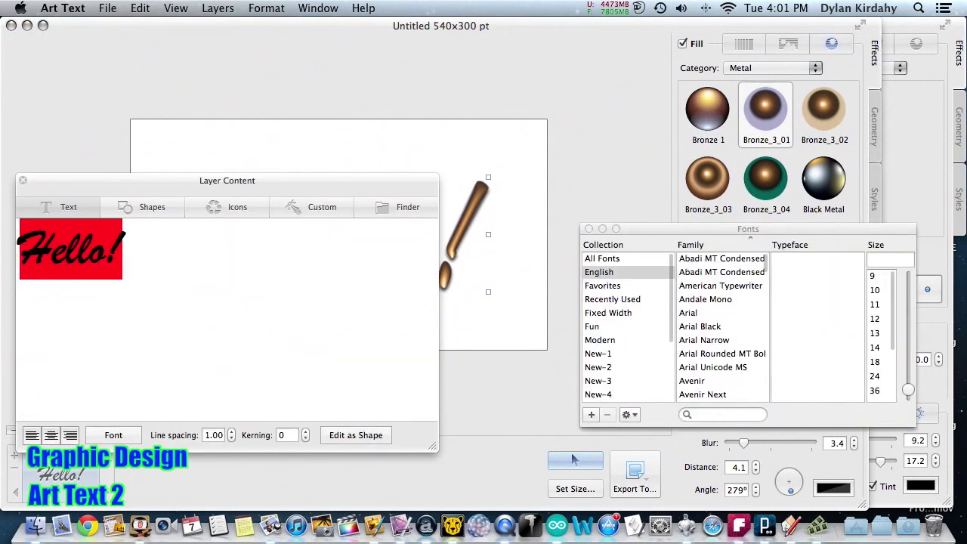
click(601, 340)
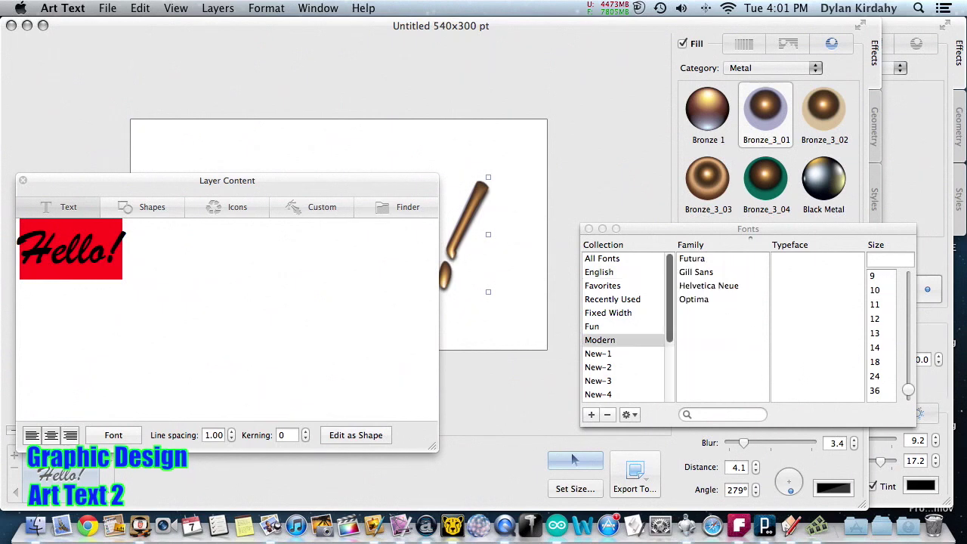
click(696, 272)
click(692, 258)
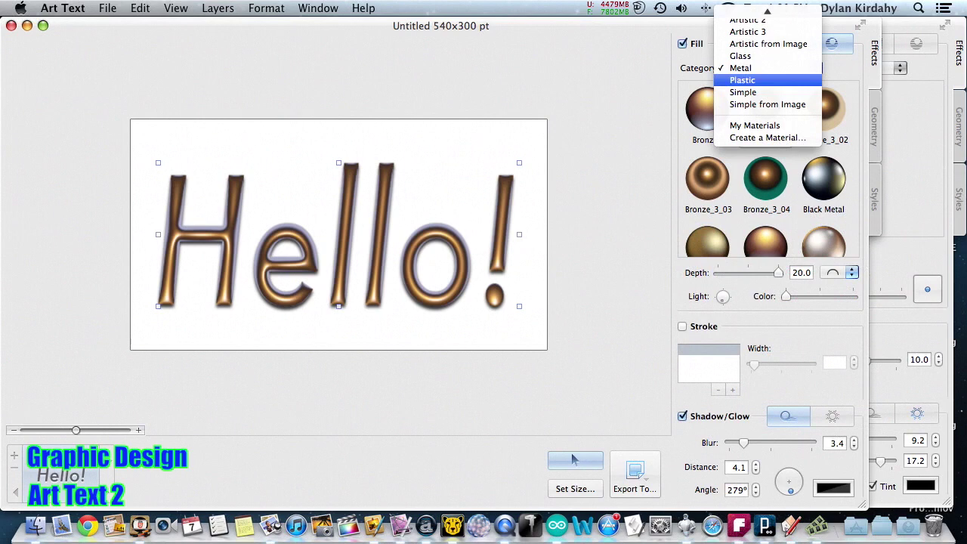
Try Plastic materials on the Hello! text, ending with Plastic 6
click(743, 80)
click(707, 110)
scroll(765, 179, down, 5)
click(765, 218)
Try Simple materials such as DefaultBall, Disco and l+s2 on the Hello! text, and settle on Piggy Bank
click(768, 68)
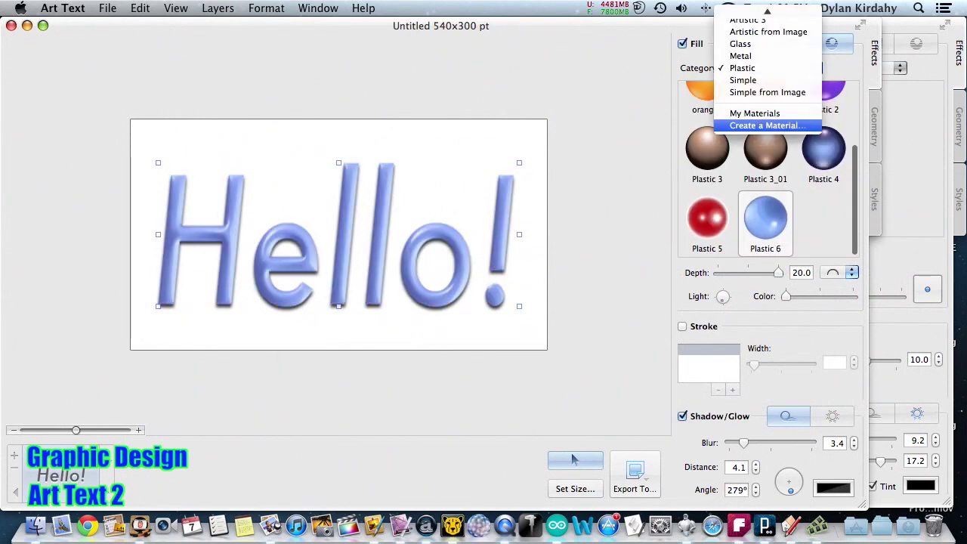
click(743, 79)
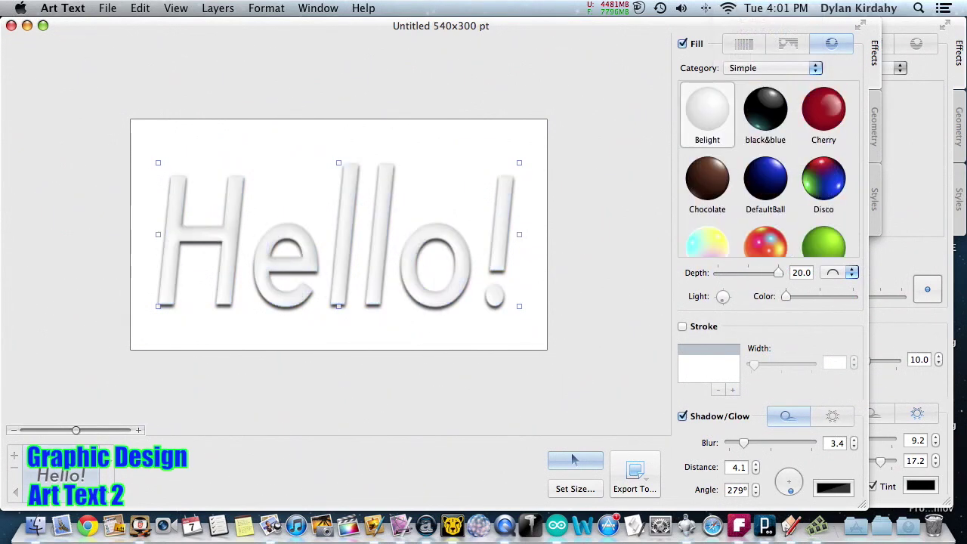
click(765, 179)
click(824, 179)
scroll(823, 179, down, 5)
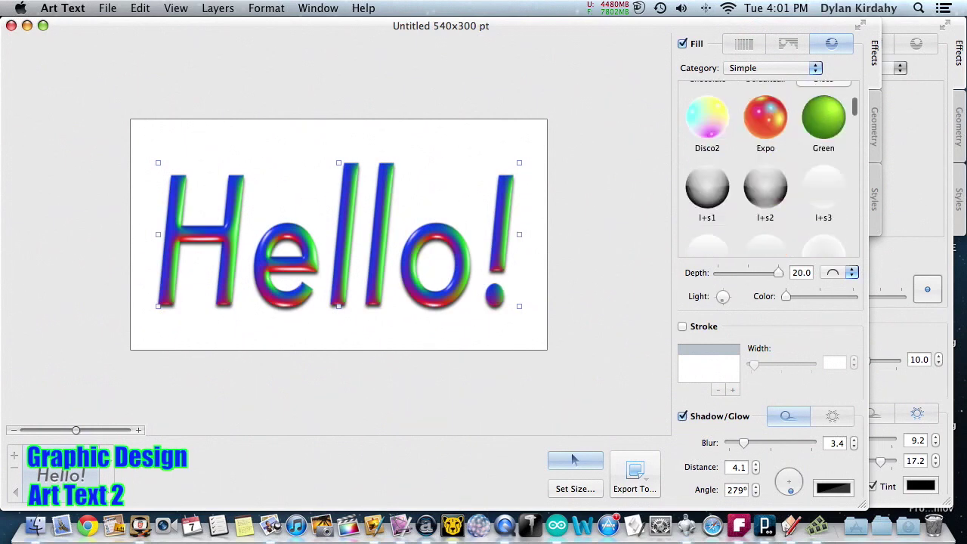
click(765, 188)
scroll(765, 188, down, 1)
scroll(765, 204, down, 5)
click(765, 217)
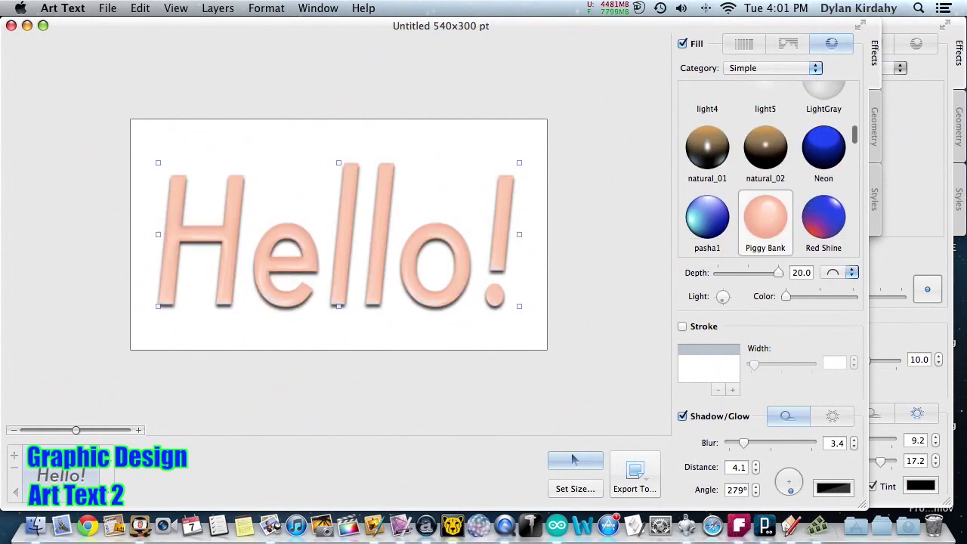
Bring the RoboticInventions.artx logo forward and examine the effect settings of its first gear layer and its text layer
click(770, 68)
key(Return)
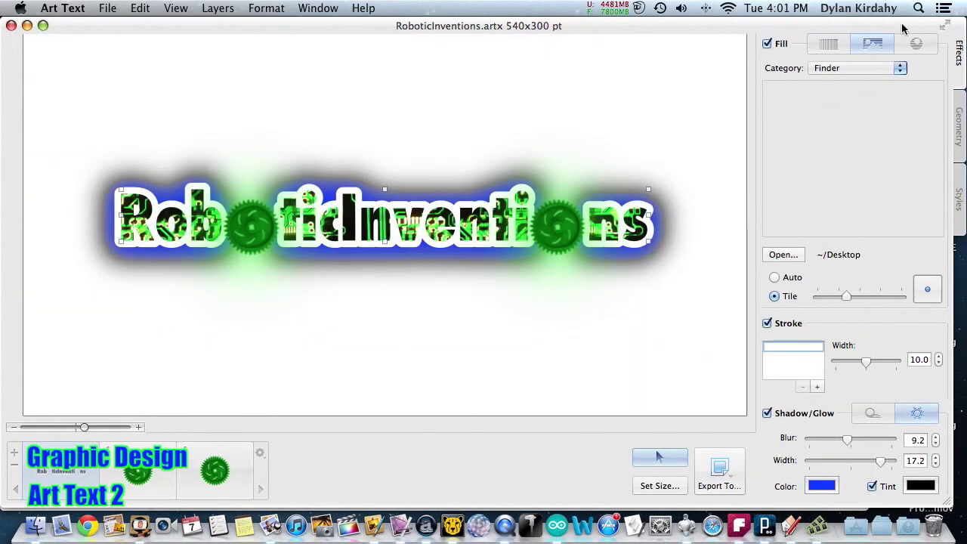
click(138, 472)
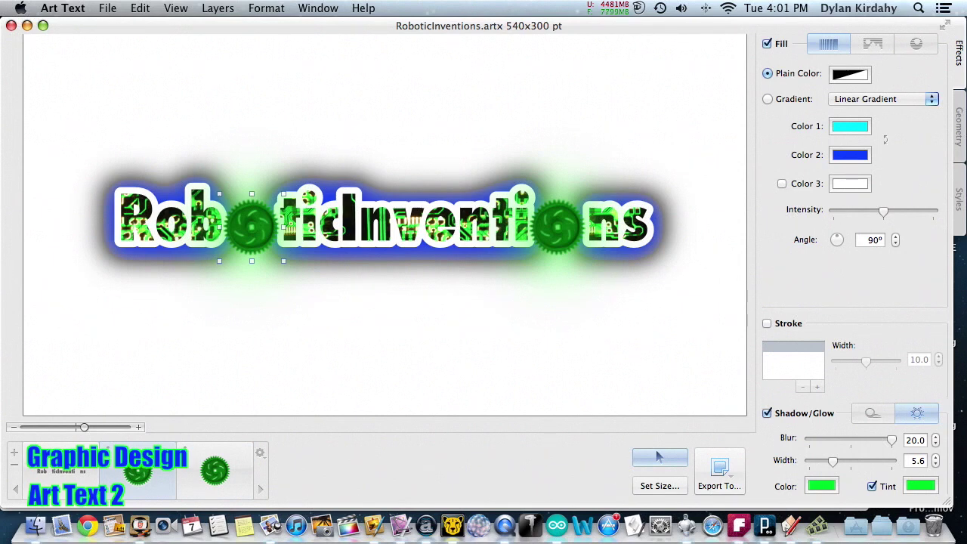
key(Tab)
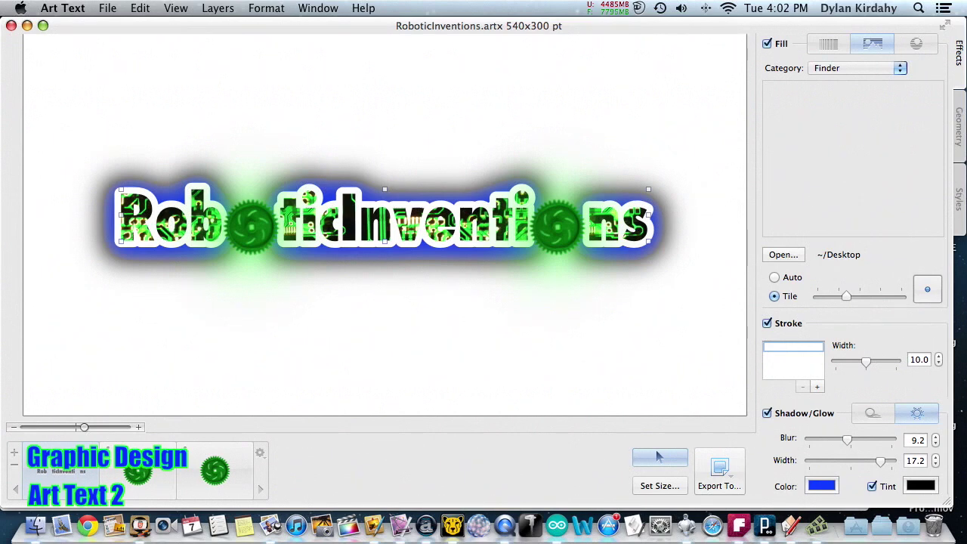
scroll(384, 227, up, 3)
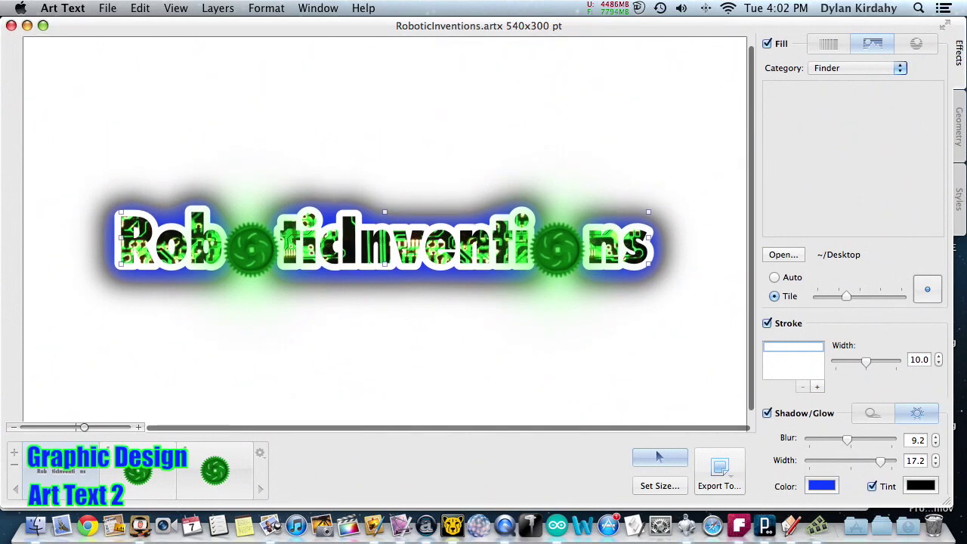
Open Launchpad, view the apps in the Graphic Design folder including PostworkShop, and close the folder
key(F4)
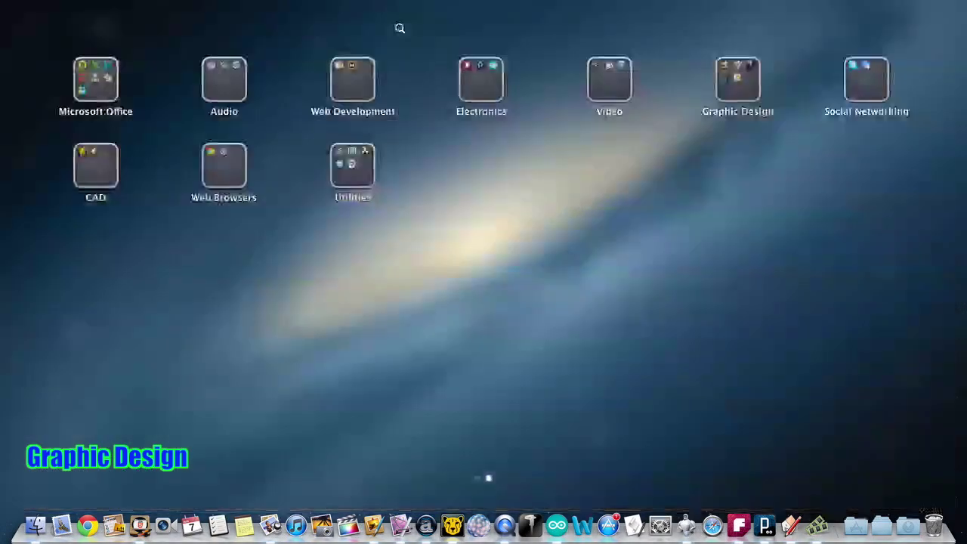
click(737, 79)
key(Return)
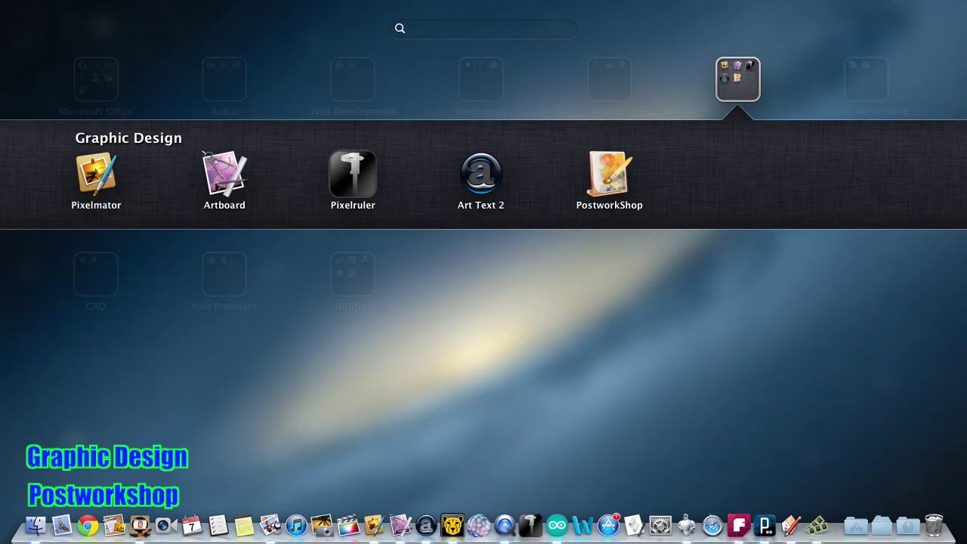
key(Escape)
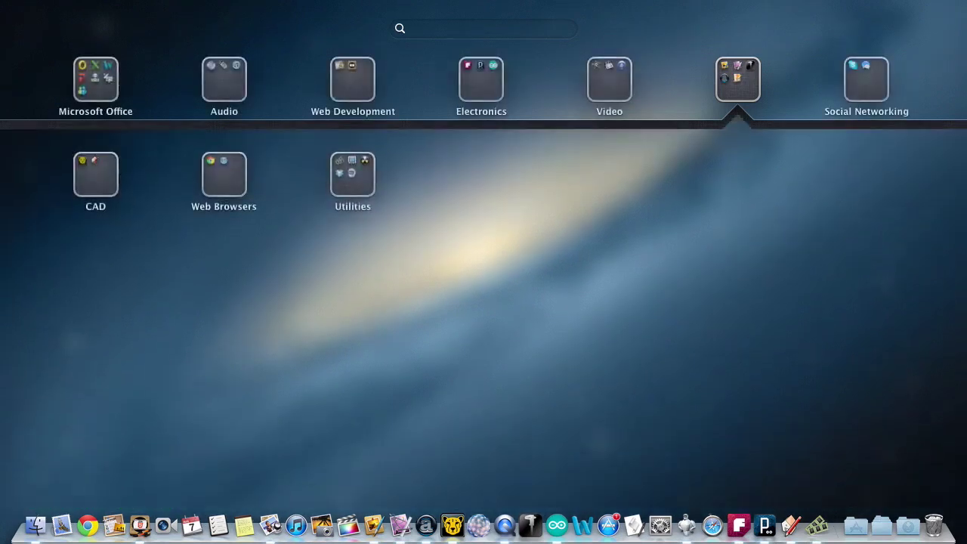
View the apps in the Social Networking and CAD folders, and leave Launchpad for Cheetah3D
click(854, 94)
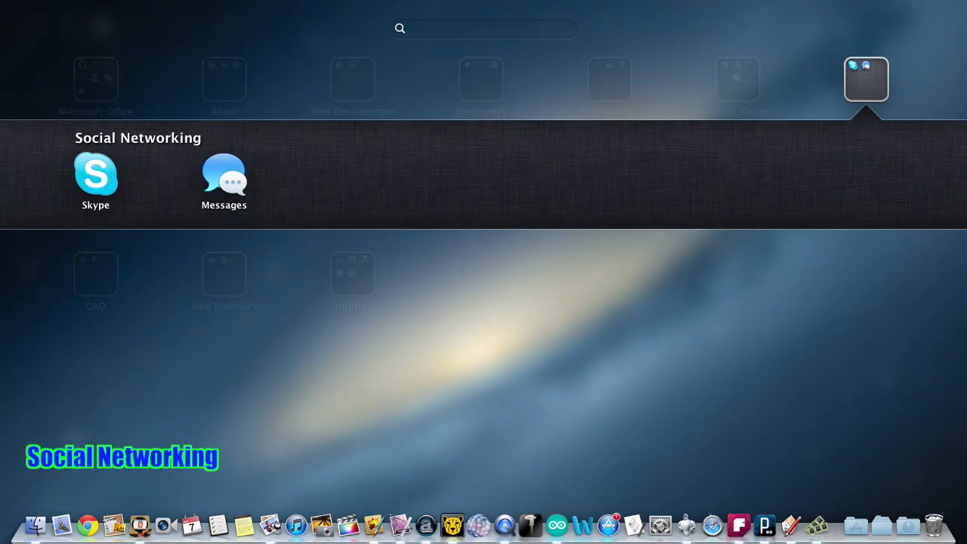
key(Escape)
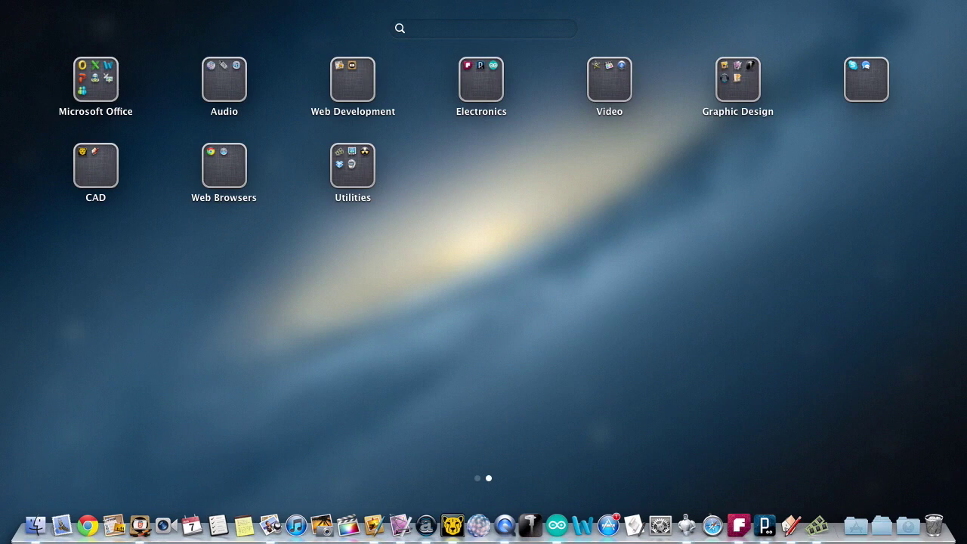
click(96, 165)
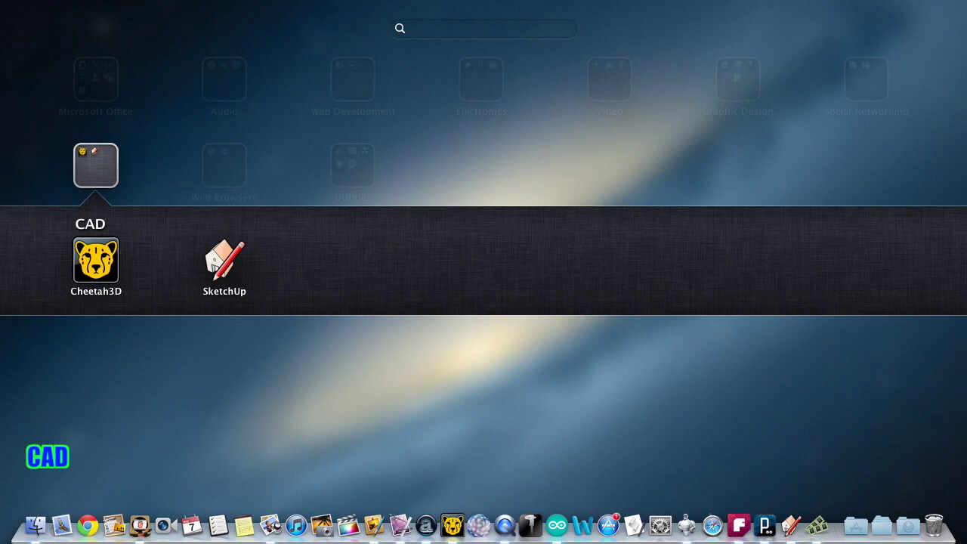
key(Escape)
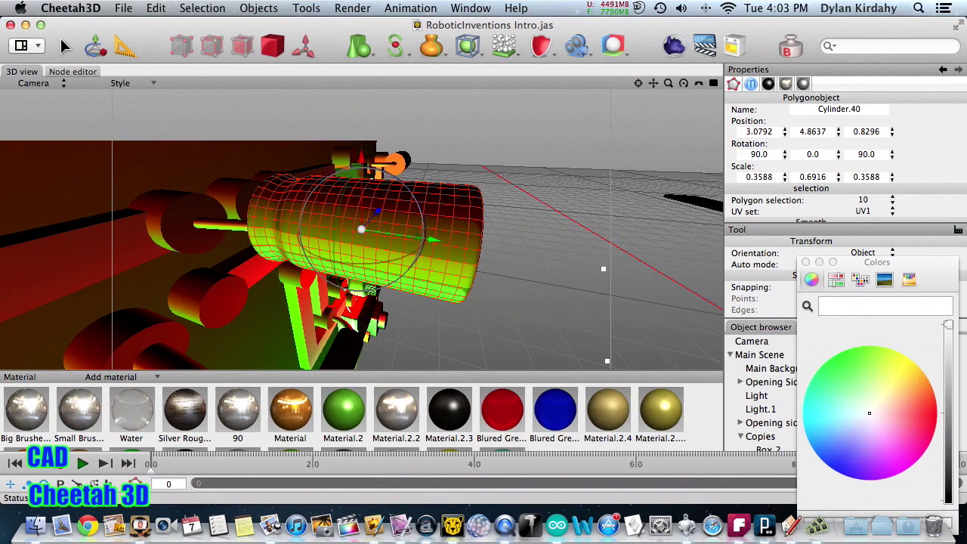
Examine the RoboticInventions Intro.jas scene from farther out and from other angles around the machine model
drag(361, 229, 423, 227)
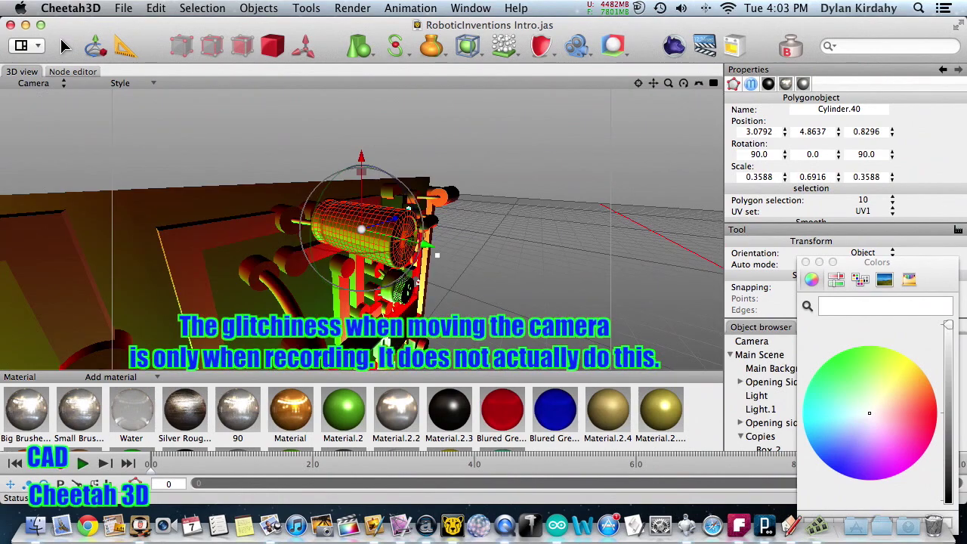
mouse_move(682, 84)
mouse_down()
mouse_move(544, 144)
mouse_move(498, 151)
mouse_move(472, 185)
mouse_move(446, 193)
mouse_move(485, 170)
mouse_move(483, 182)
mouse_move(430, 219)
mouse_move(485, 204)
mouse_move(457, 219)
mouse_move(408, 219)
mouse_move(683, 84)
mouse_up()
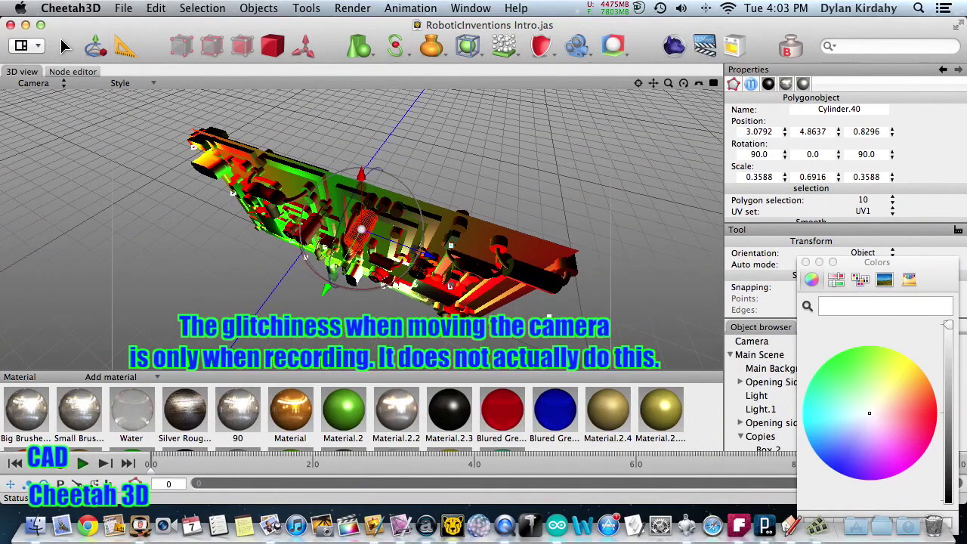
Examine the Dielectric material's settings and the tags that can be added to an object, such as constraints, Skeleton and Rigid Body
scroll(503, 415, down, 5)
click(503, 419)
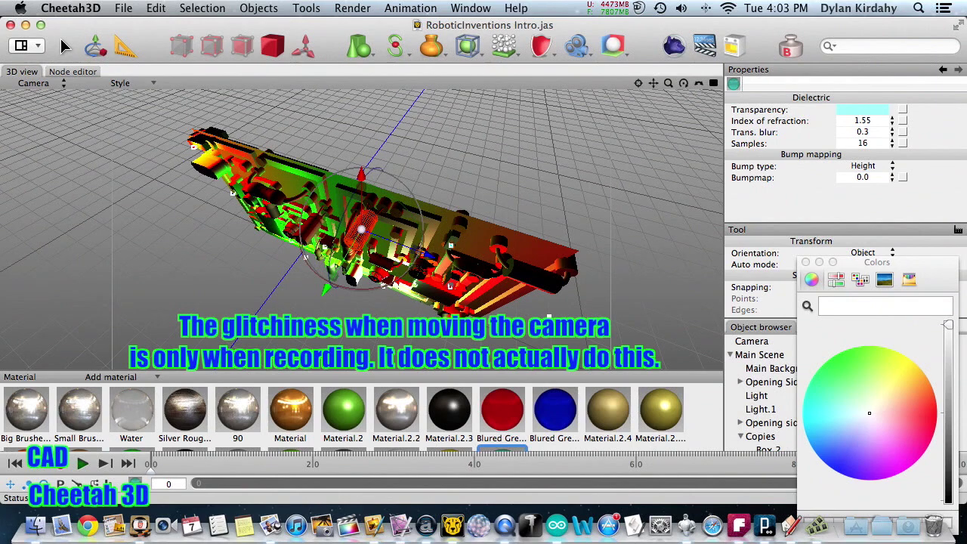
click(614, 46)
scroll(672, 396, down, 5)
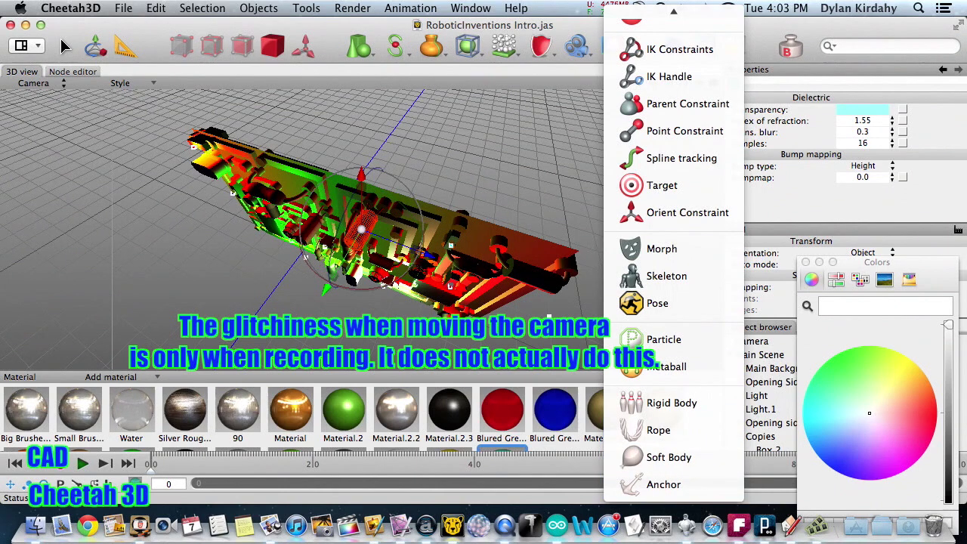
key(Escape)
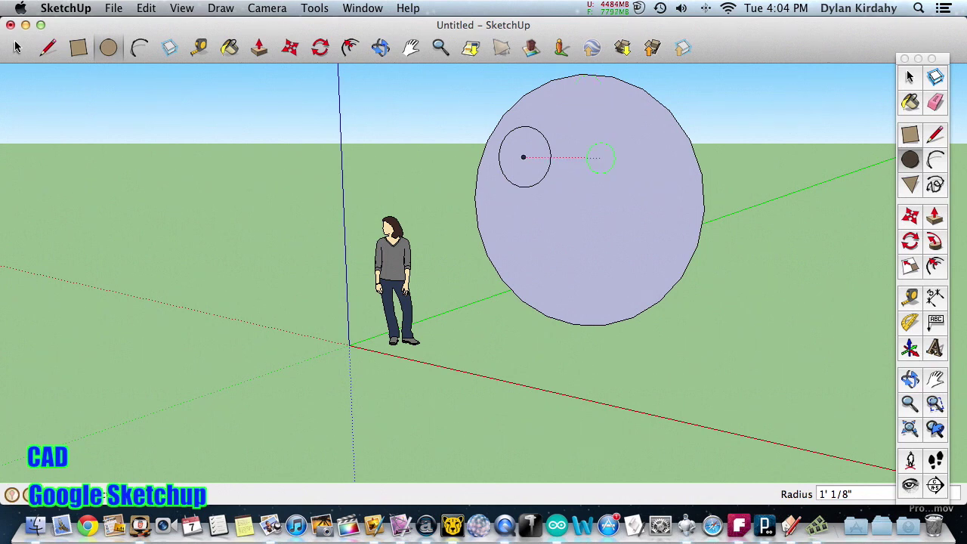
In SketchUp, draw a circle larger than the existing small one beside it on the big round face, and a rectangle below them
click(614, 157)
click(651, 157)
click(909, 134)
click(545, 235)
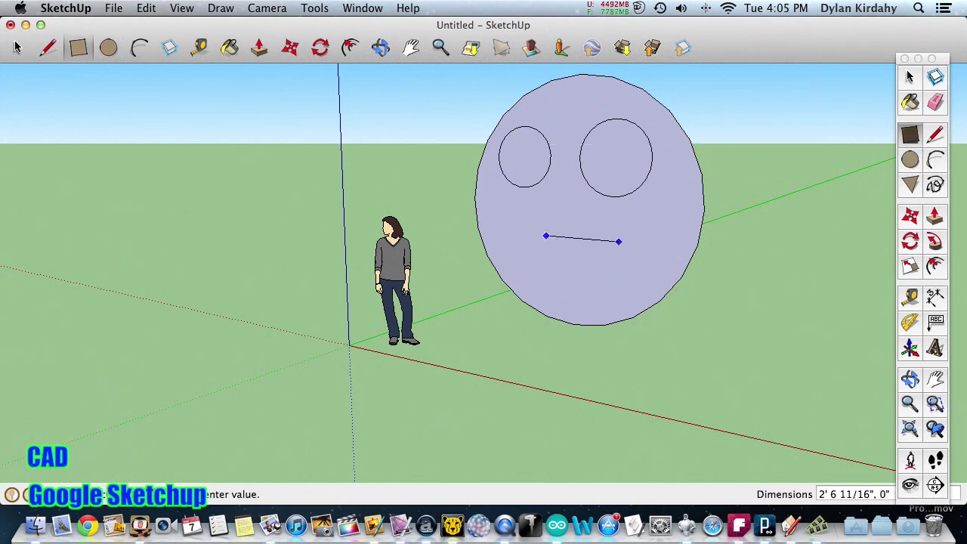
click(624, 275)
Draw lines joining the rectangle's two upper corners to the lower edge of the larger inner circle
key(l)
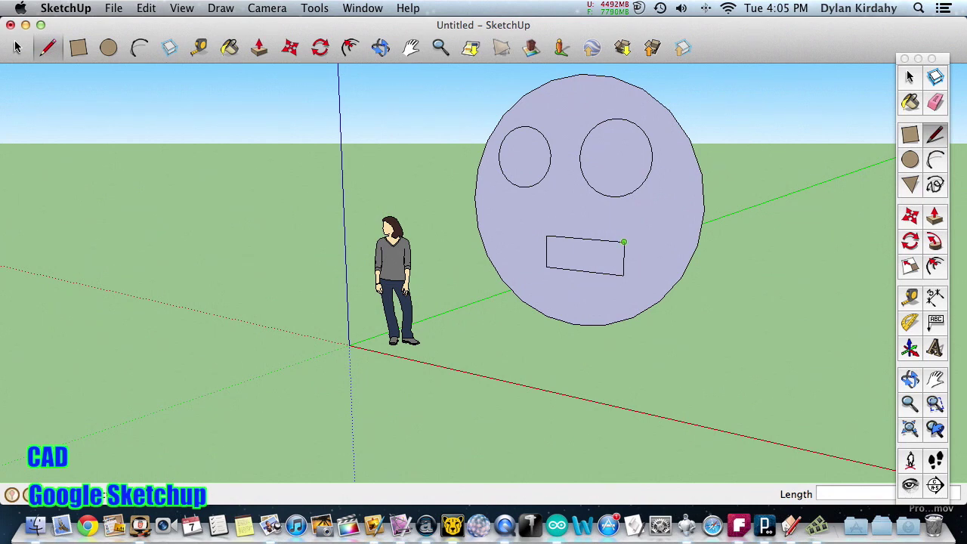
click(623, 242)
click(622, 196)
click(588, 184)
click(546, 236)
Push/Pull the larger inner circle and the shape beneath it outward from the round face into a cylinder and a block
key(p)
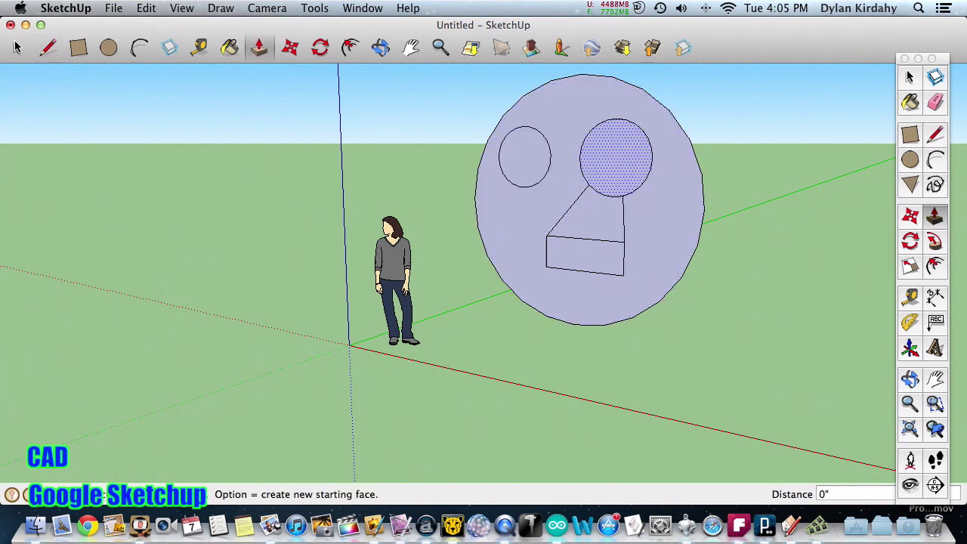
click(616, 157)
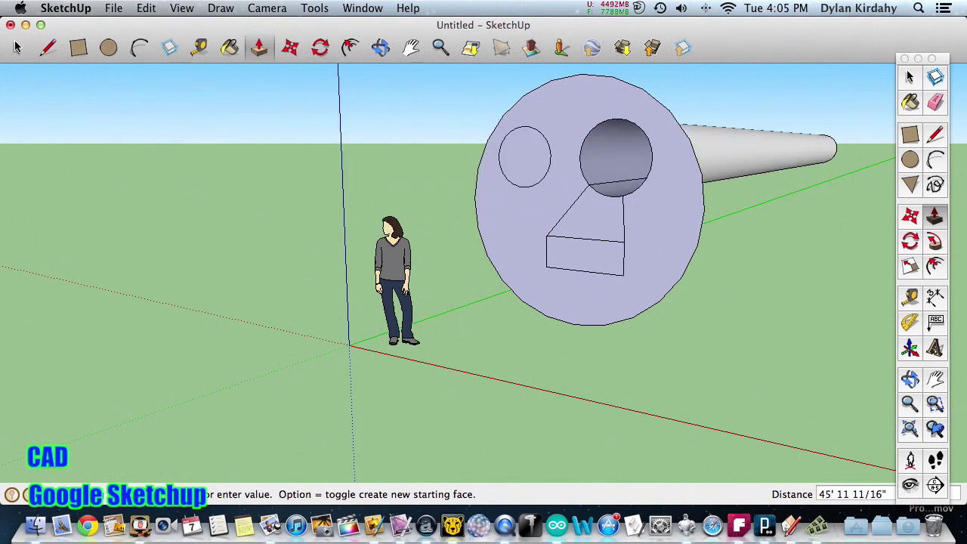
click(488, 163)
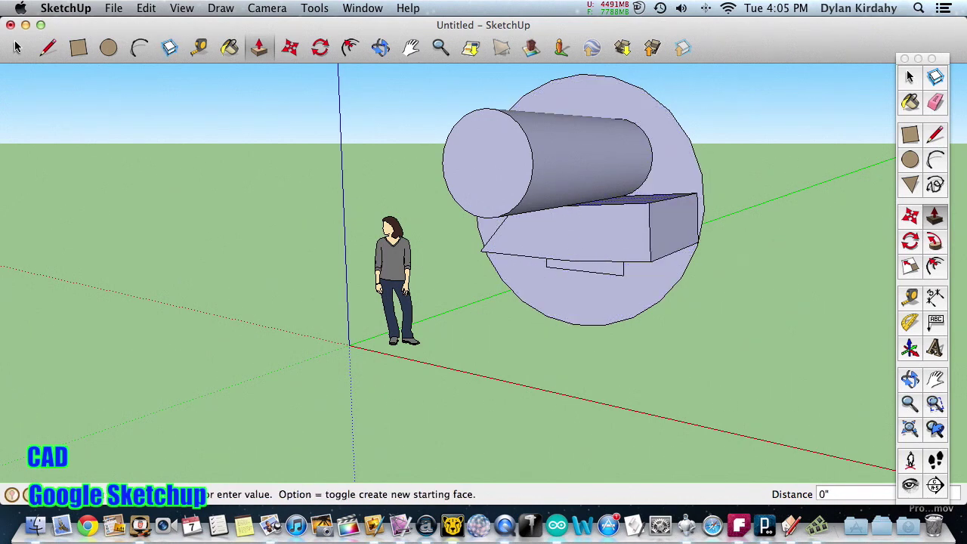
Reshape the block below the cylinder with Push/Pull and pull the cylinder's end face farther out
drag(623, 203, 615, 225)
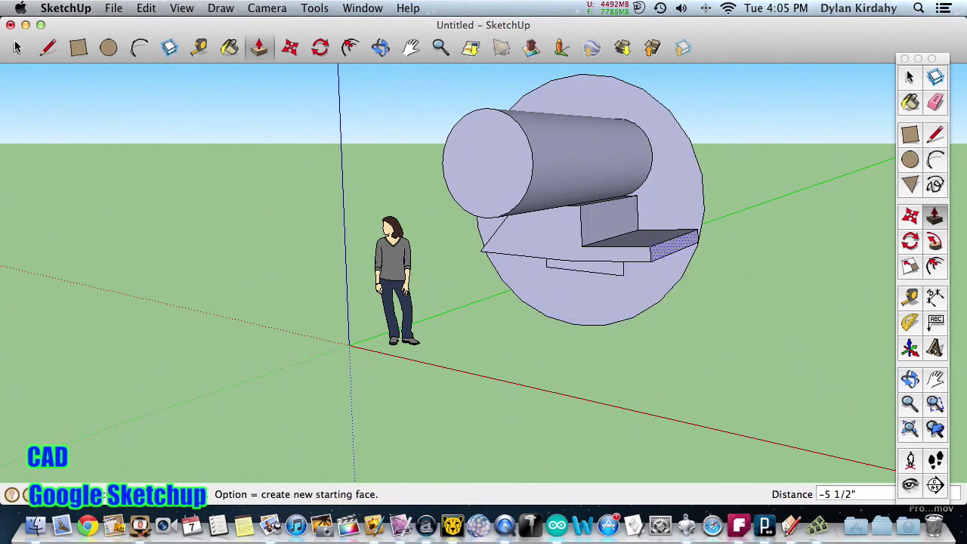
mouse_move(675, 245)
mouse_down()
mouse_move(683, 243)
mouse_move(668, 239)
mouse_up()
click(487, 162)
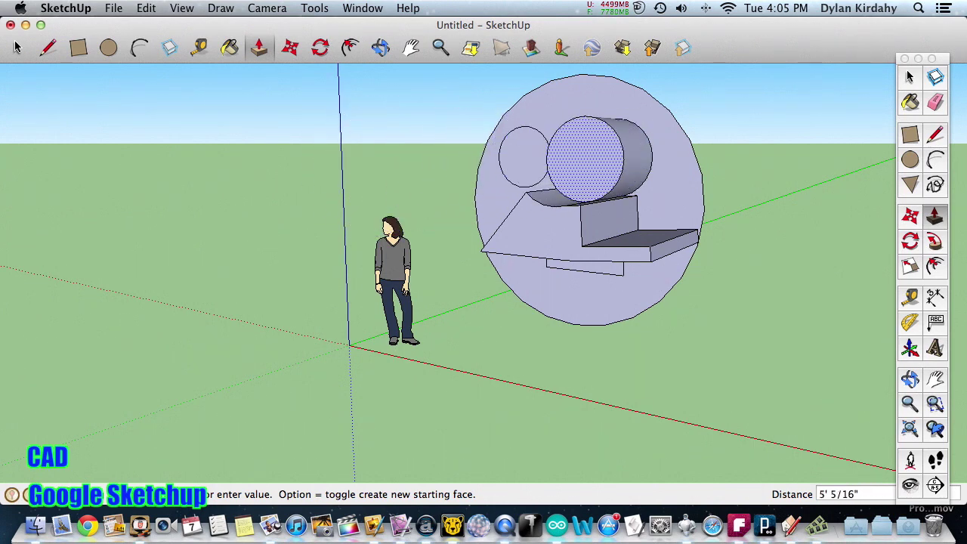
click(473, 164)
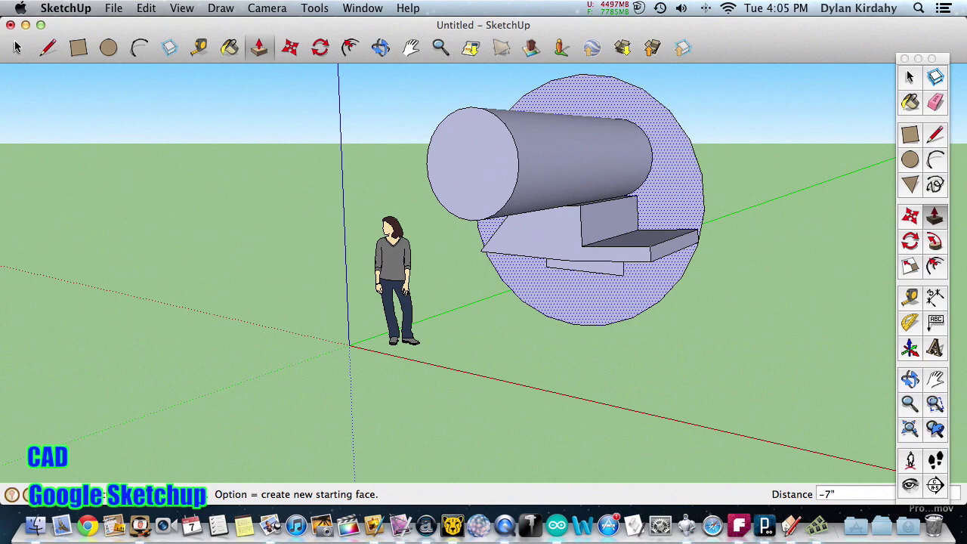
Open Launchpad, view the apps in the Web Browsers and Utilities folders, and leave Launchpad for SketchUp
key(F4)
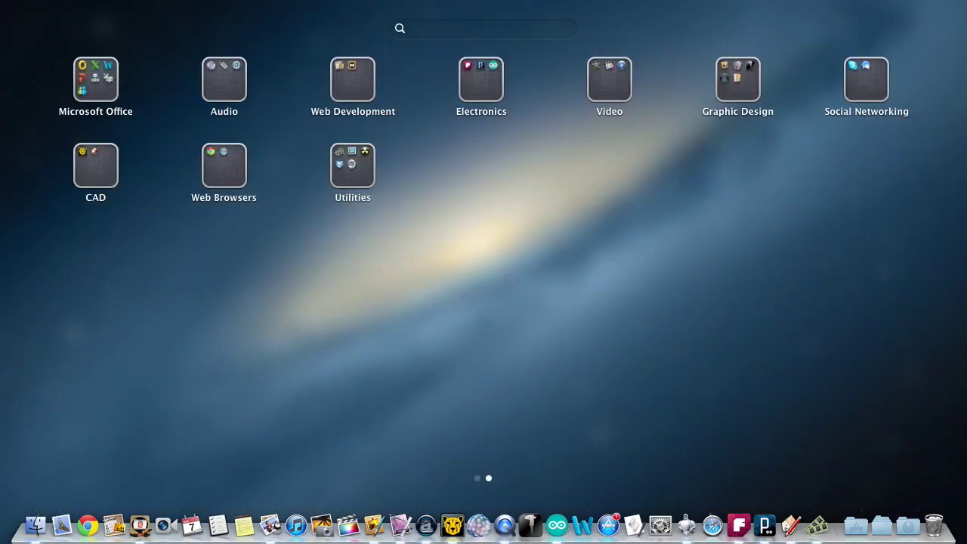
click(224, 165)
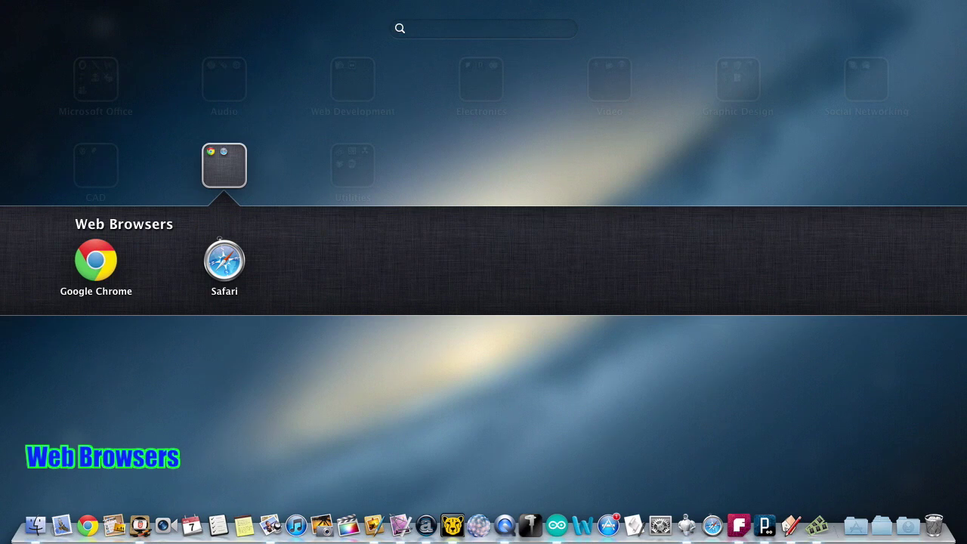
click(352, 165)
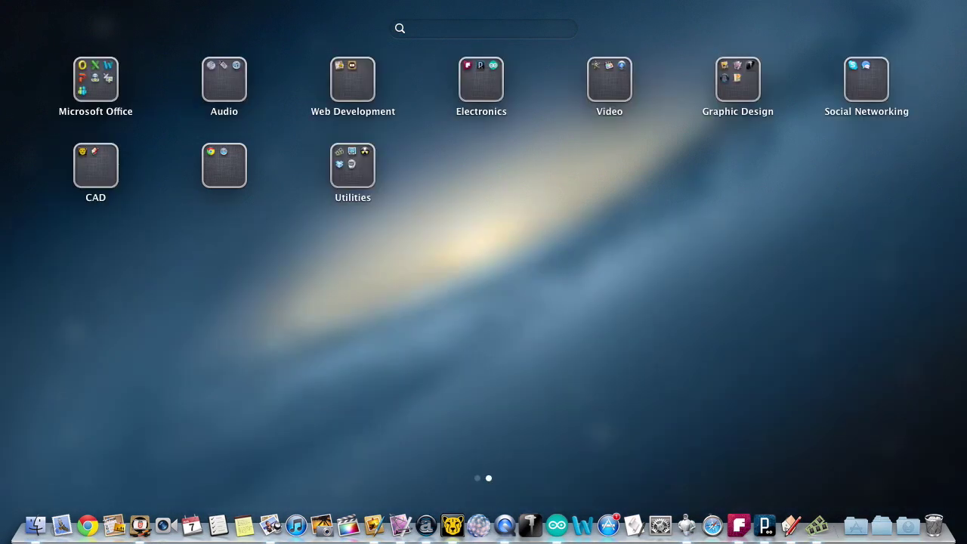
click(353, 165)
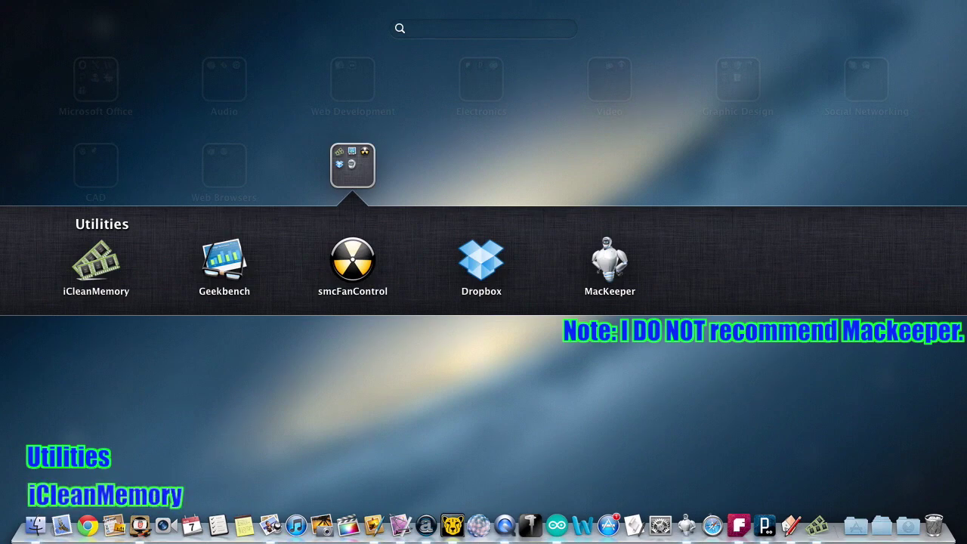
key(Escape)
key(Escape)
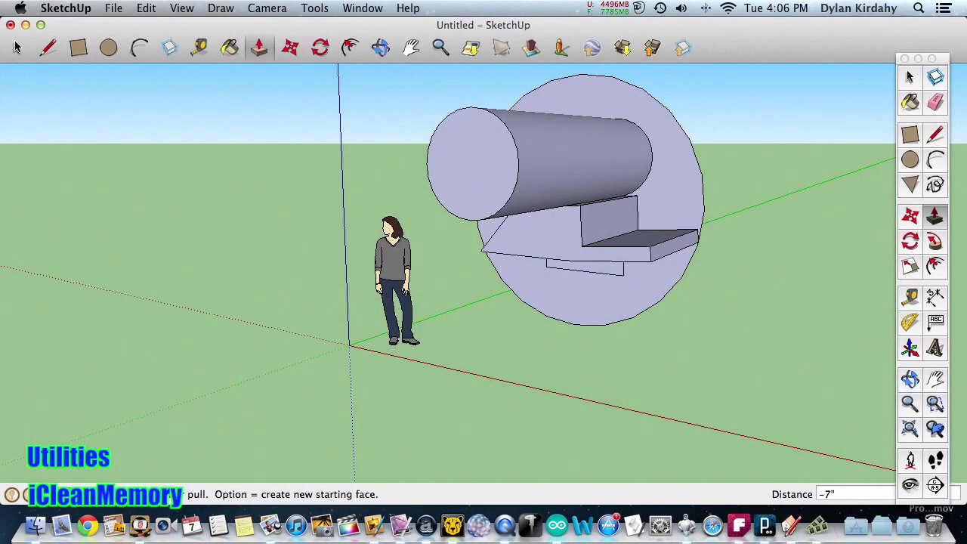
View iCleanMemory's free-memory panel, close it, and reopen the Utilities folder in Launchpad
click(607, 8)
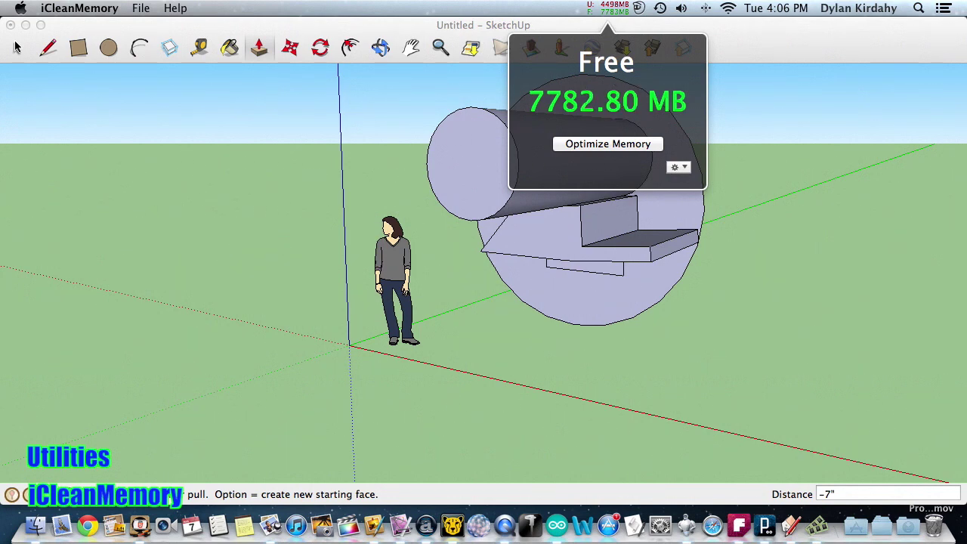
key(Escape)
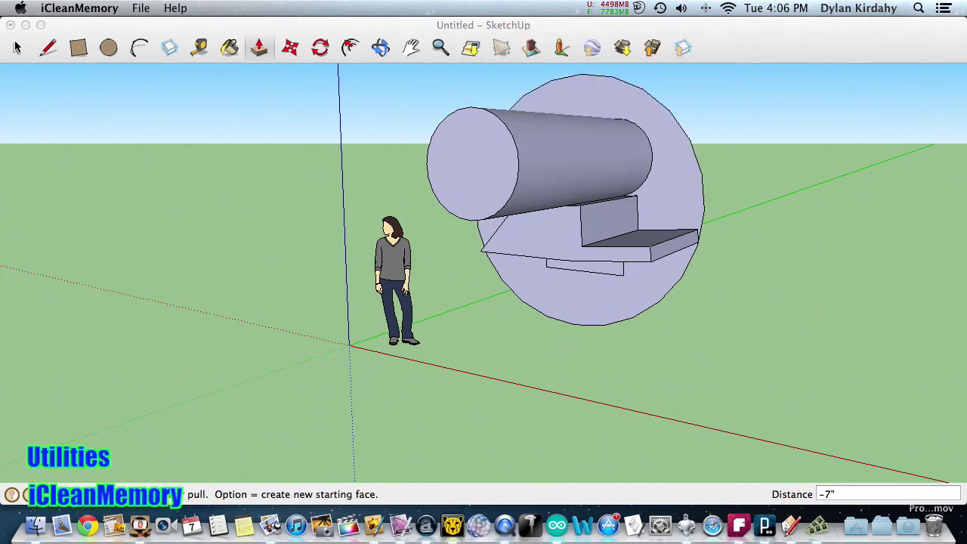
key(F4)
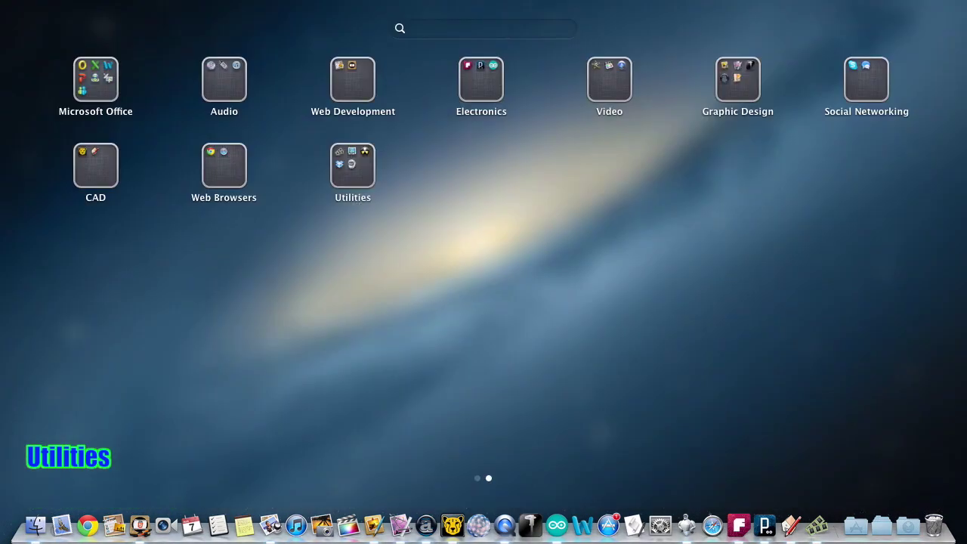
click(353, 166)
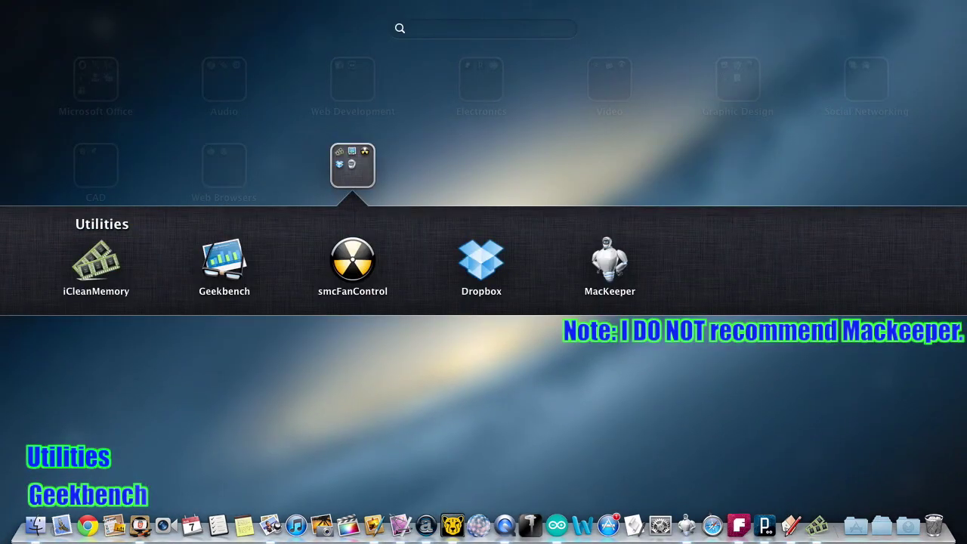